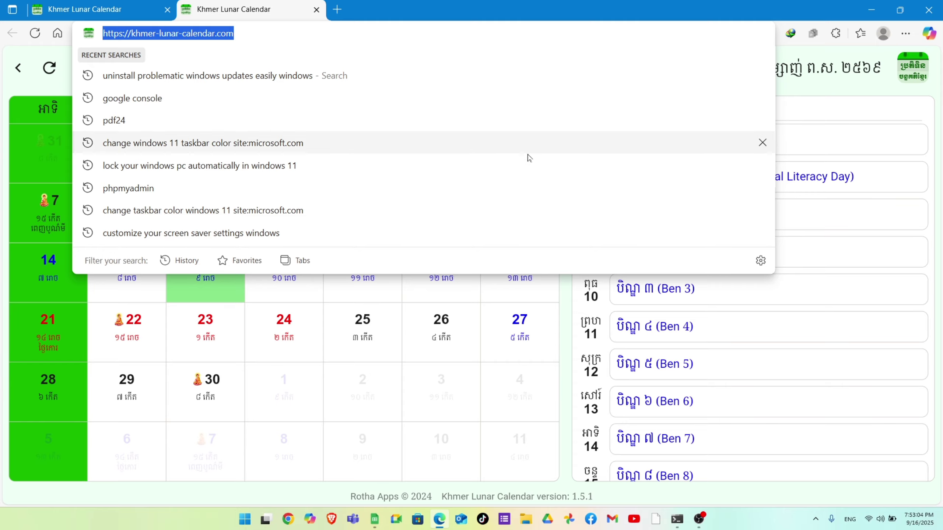
Step: Open the September 17, 2025 day details and copy the Khmer lunar date from ថ្ងៃពុធ through ពុទ្ធសករាជ ២៥៦៩
left_click(373, 389)
left_click(271, 410)
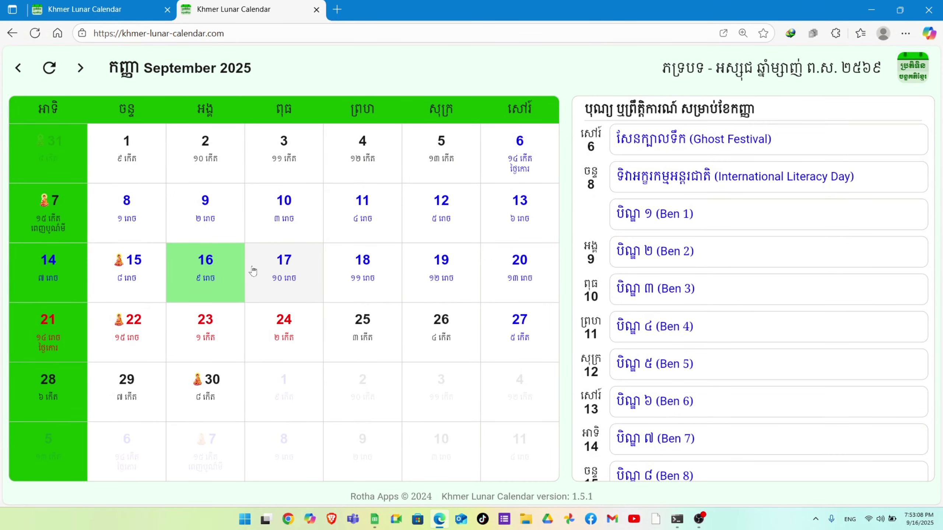
left_click(281, 264)
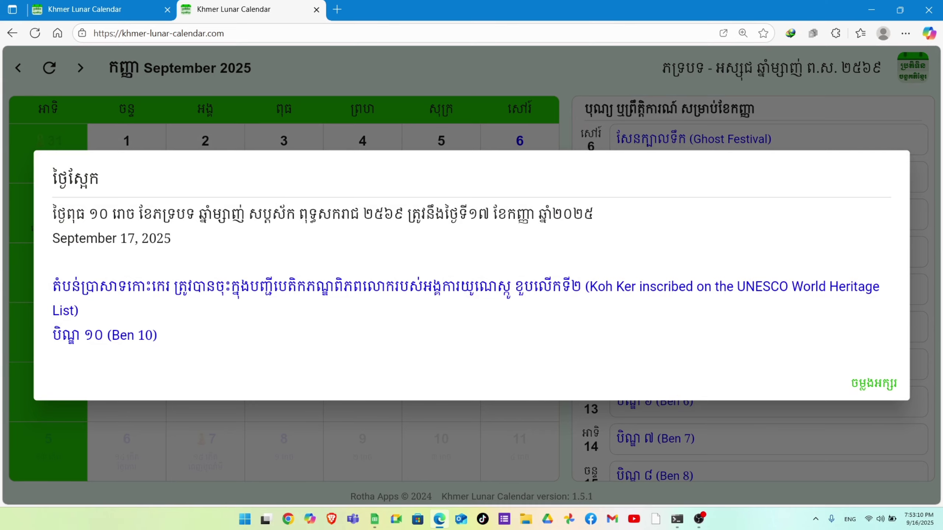
left_click_drag(404, 215, 53, 214)
key("ctrl+c")
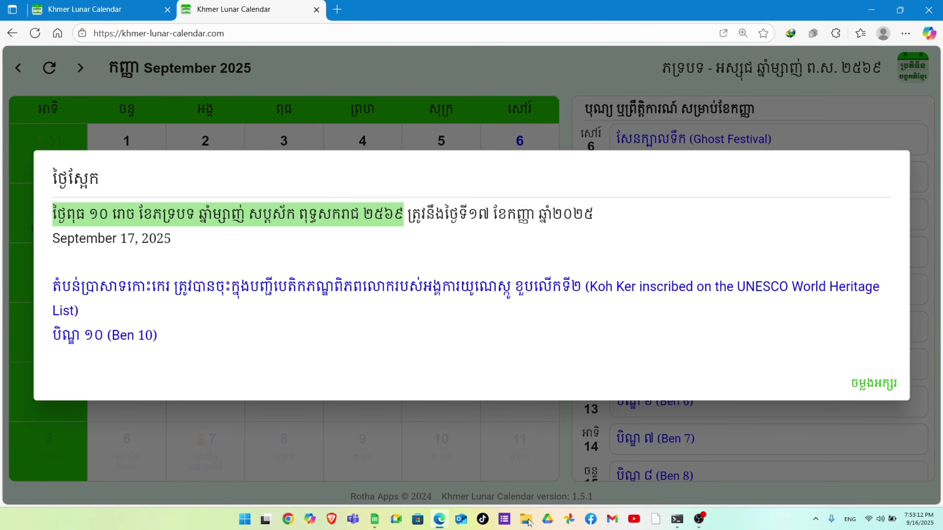
Step: Switch to Google Sheets and paste the copied lunar date into cell J9 of the HOME sheet
left_click(374, 519)
left_click(437, 308)
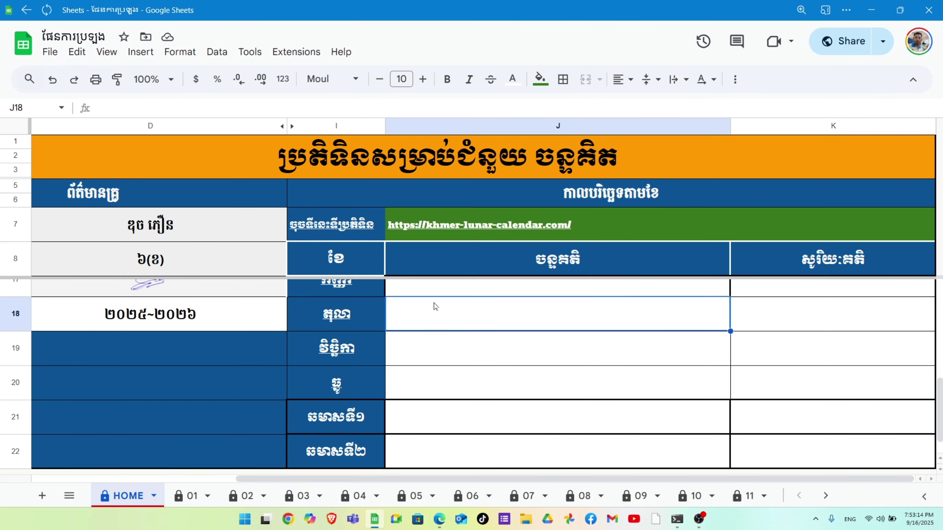
type("ថ្ងៃអង្គារ ៩ រោច ខែភទ្របទ ឆ្នាំម្សាញ់ សប្តស័ក ពុទ្ធសករាជ ២៥៦៩")
left_click(451, 307)
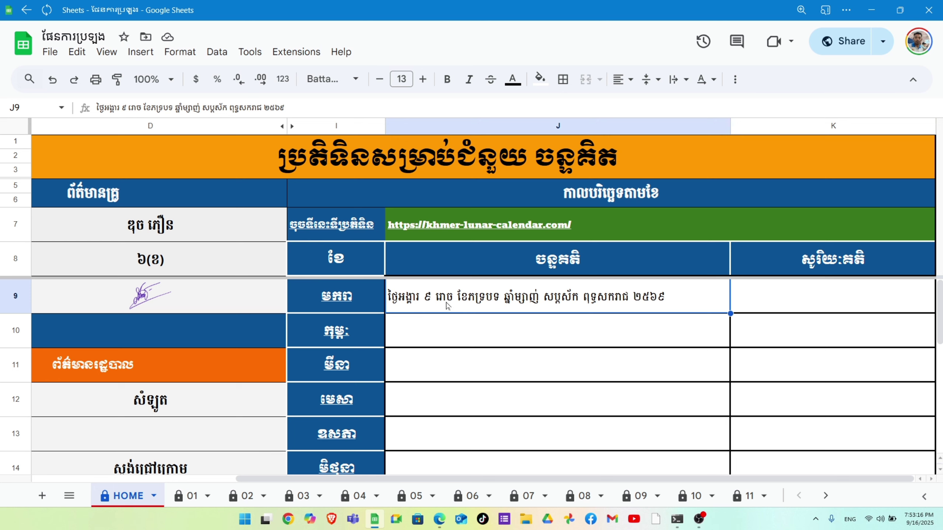
key("ctrl+v")
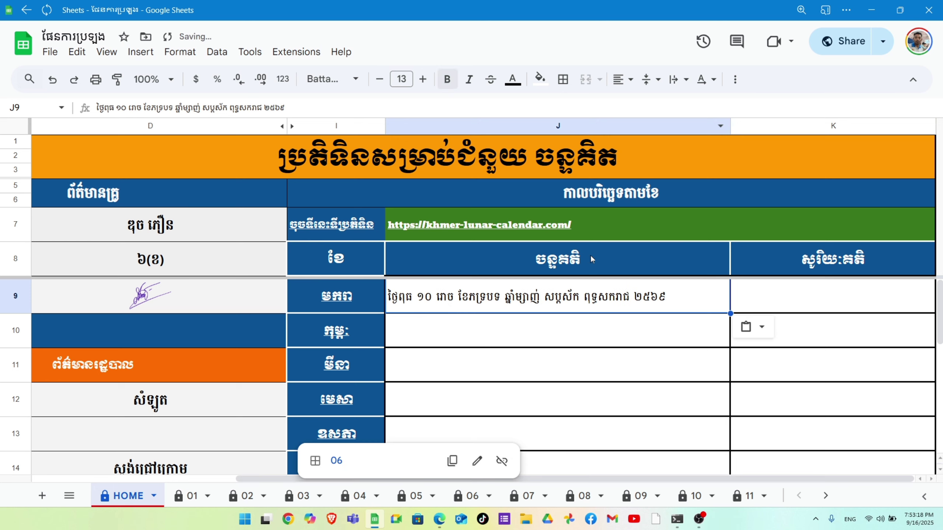
Step: Copy the solar date ថ្ងៃទី១៧ ខែកញ្ញា ឆ្នាំ២០២៥ from the calendar's day details and paste it into cell K9 of the HOME sheet
left_click(439, 519)
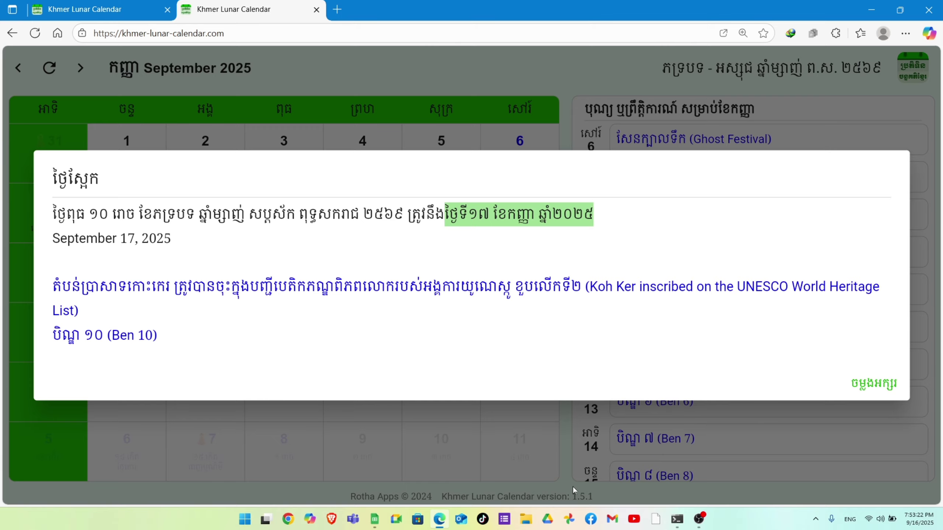
left_click(375, 519)
left_click(836, 300)
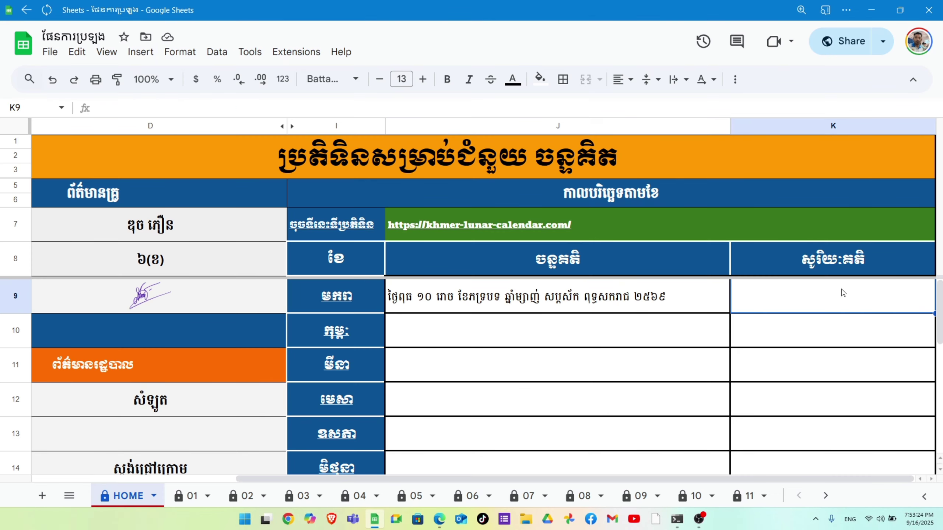
type("ថ្ងៃទី១៧ ខែកញ្ញា ឆ្នាំ២០២៥")
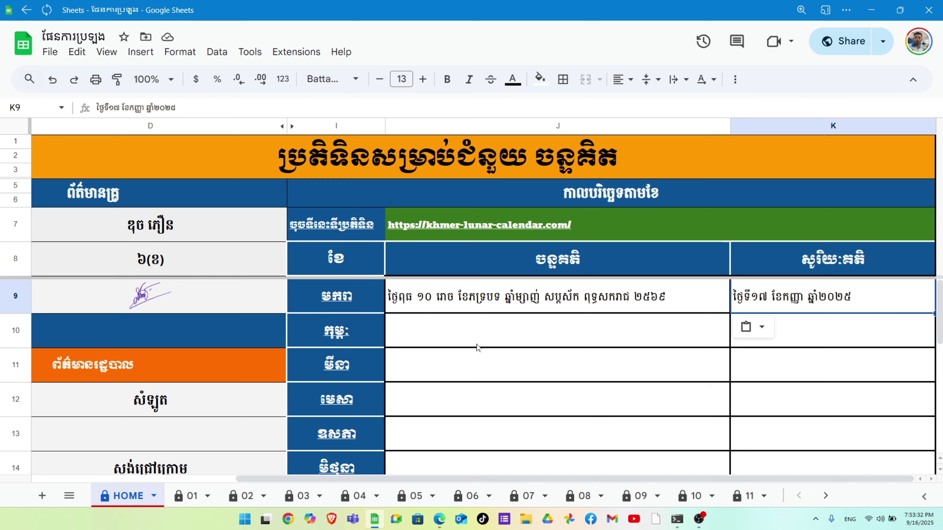
scroll(477, 347, "down", 3)
scroll(347, 320, "up", 3)
left_click(409, 235)
left_click(550, 260)
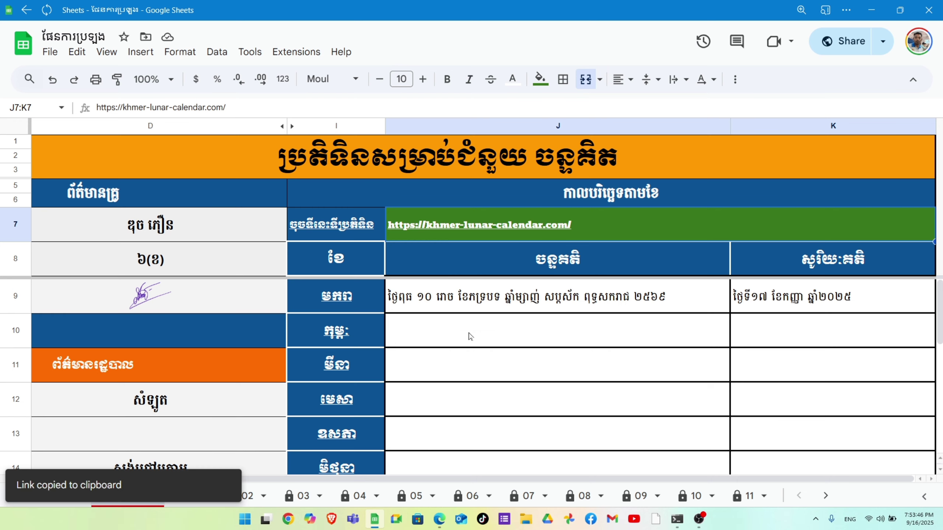
Step: Switch to Google Chrome with the first profile and load the copied khmer-lunar-calendar.com link
left_click(870, 10)
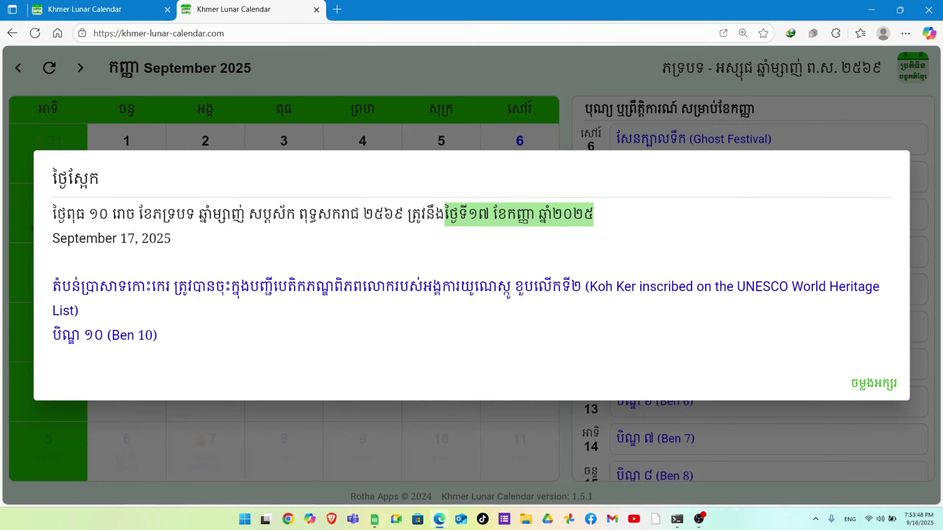
left_click(288, 519)
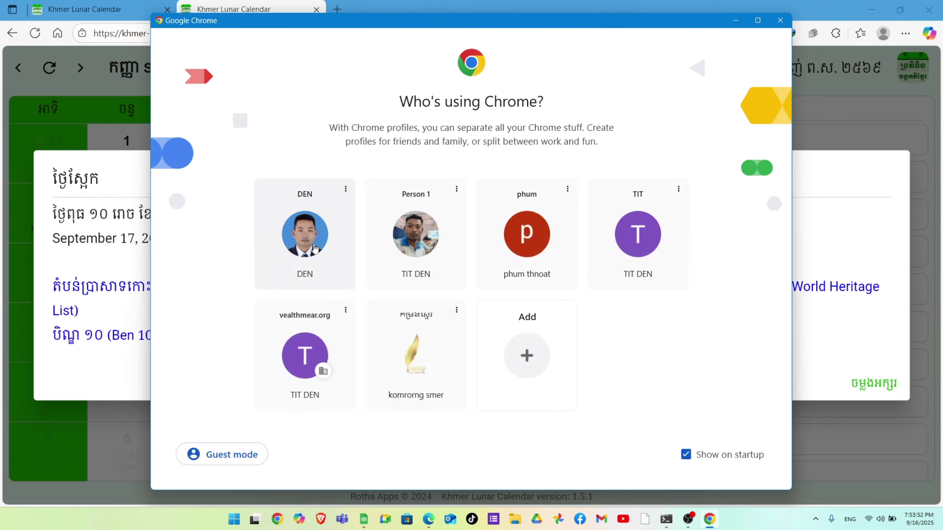
left_click(304, 237)
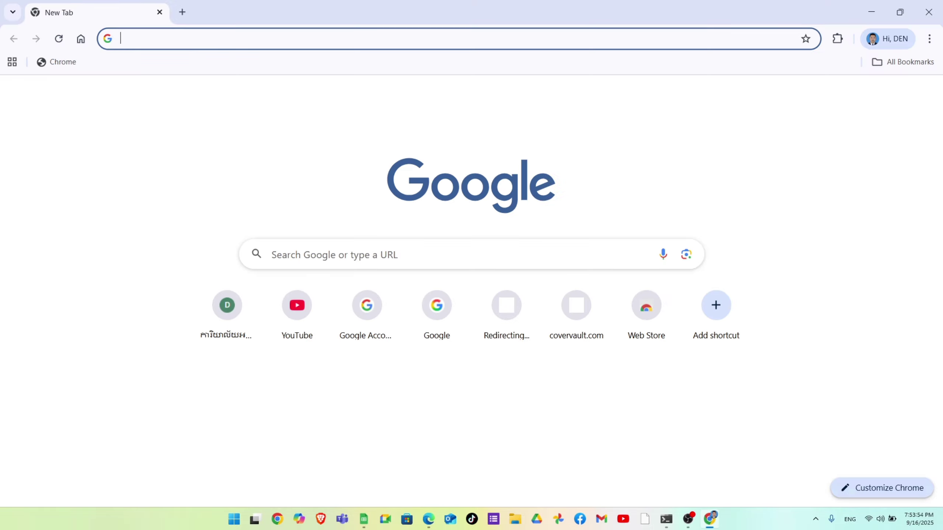
key("ctrl+v")
left_click(296, 68)
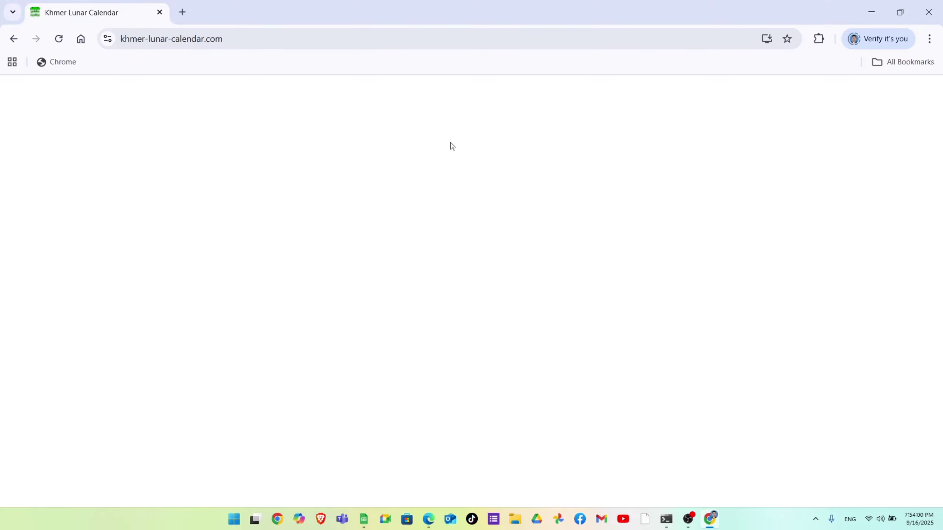
left_click(229, 45)
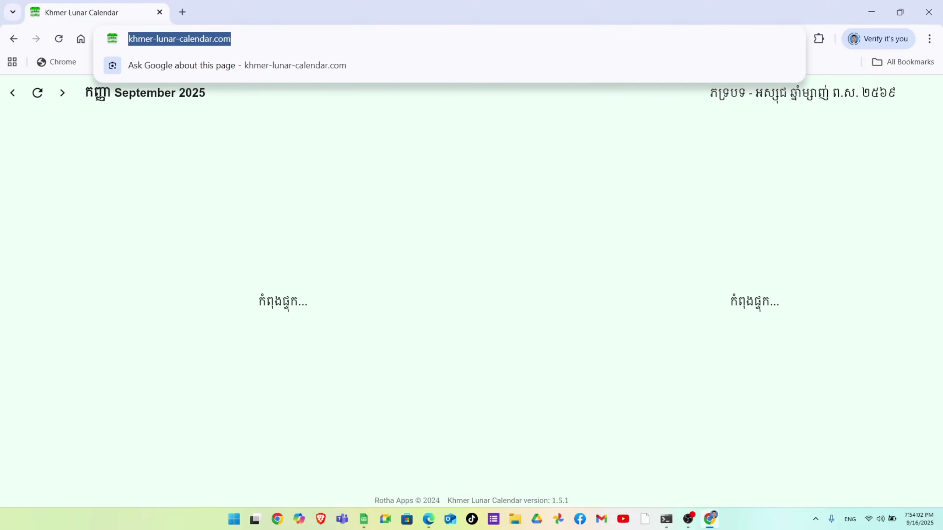
left_click(361, 160)
left_click(361, 160)
left_click(232, 82)
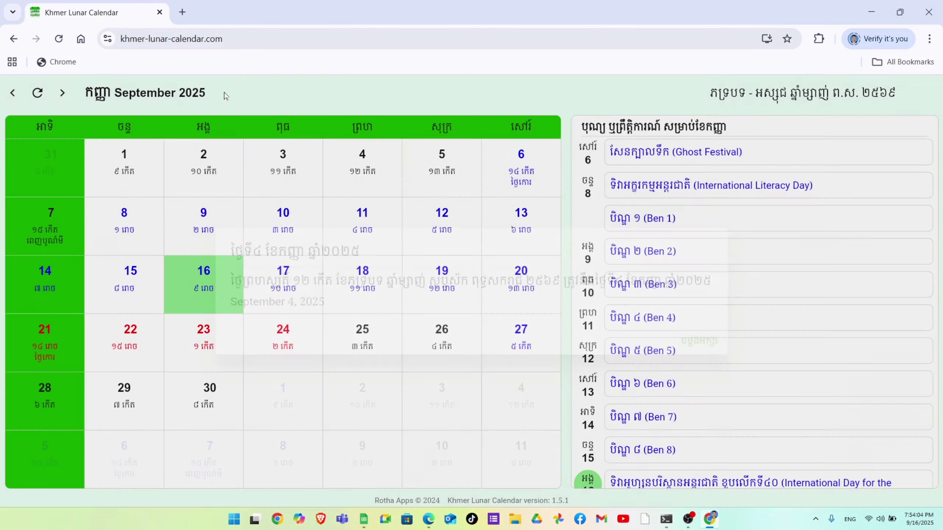
Step: Install the Khmer Lunar Calendar site as an app and move its window toward the middle of the screen
left_click(764, 39)
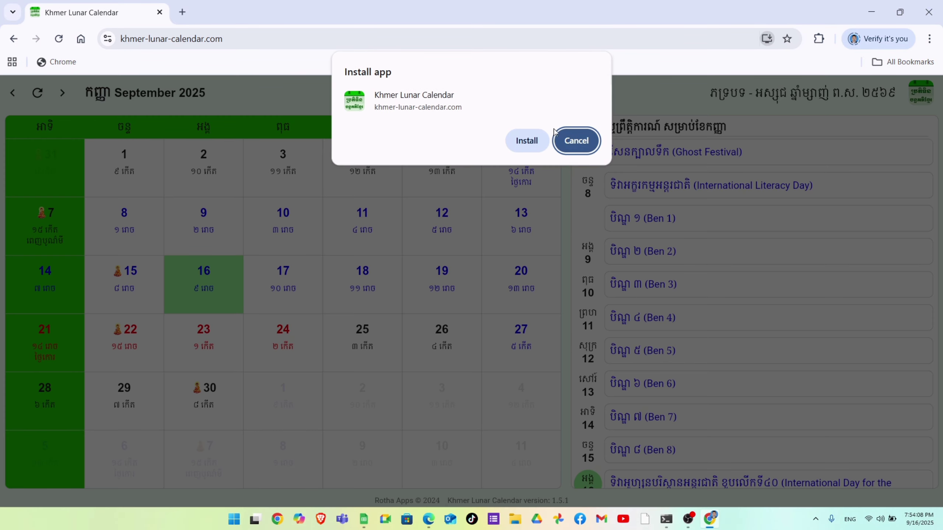
left_click(523, 142)
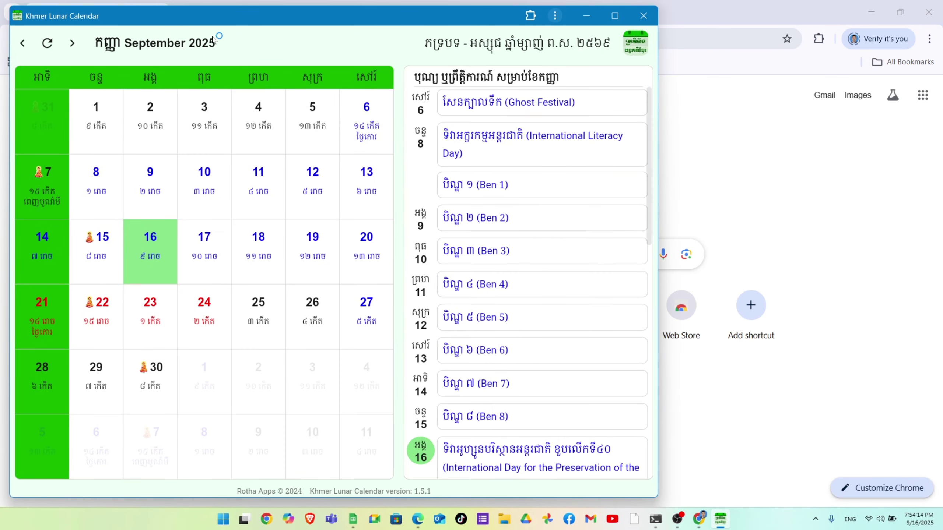
left_click_drag(187, 19, 295, 54)
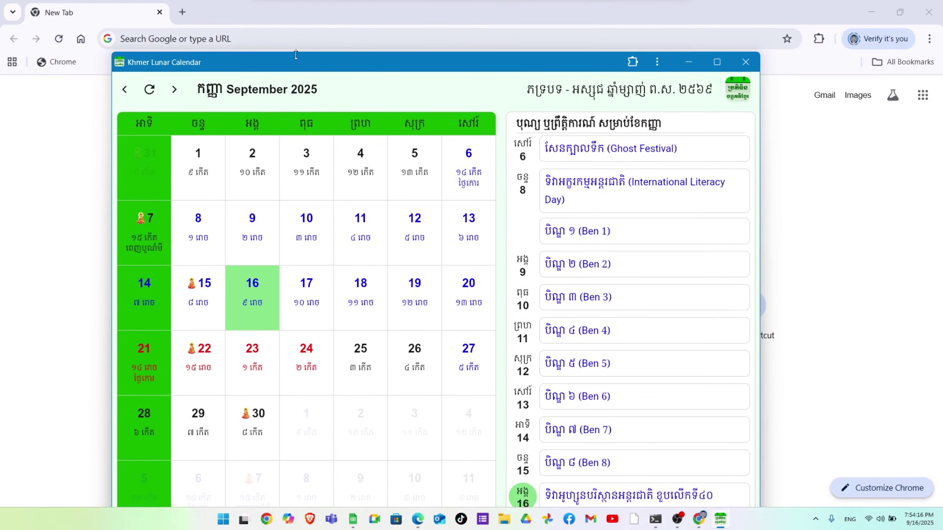
Step: Review the installed app's options and browse its September 2025 event list
left_click(658, 62)
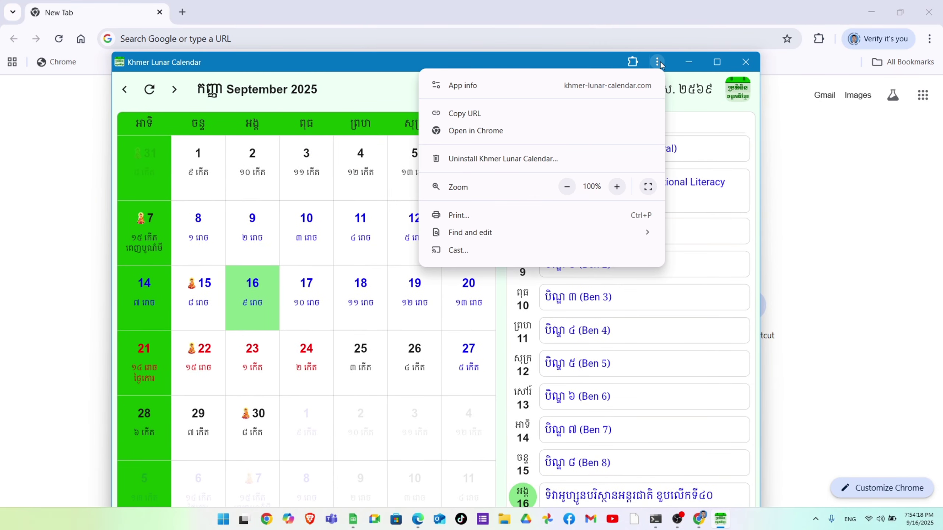
left_click(247, 96)
scroll(593, 434, "down", 6)
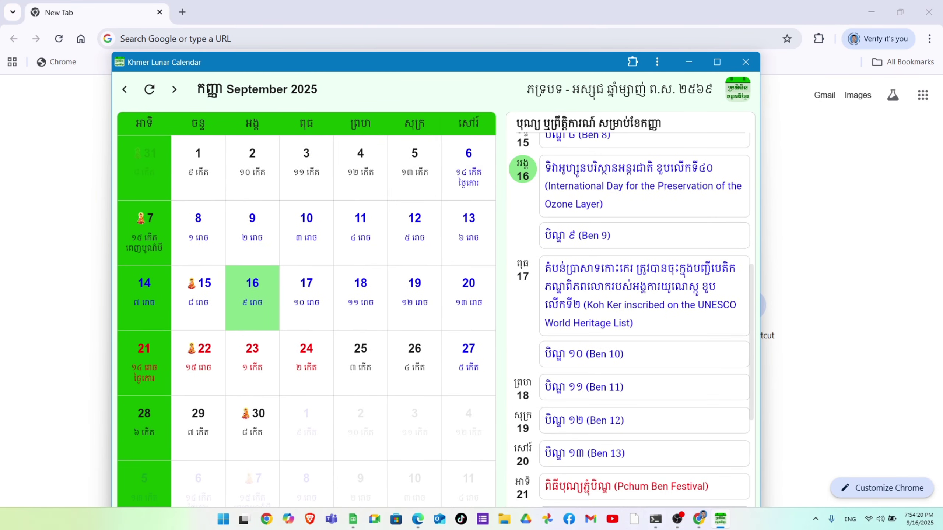
Step: Pin the Khmer Lunar Calendar app to the taskbar, check the pinning, and minimize its window
right_click(724, 524)
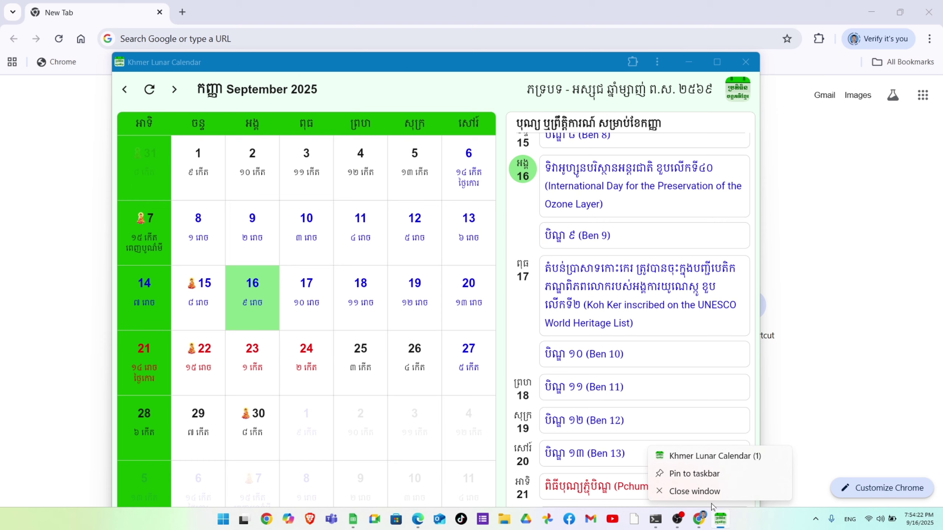
left_click(656, 474)
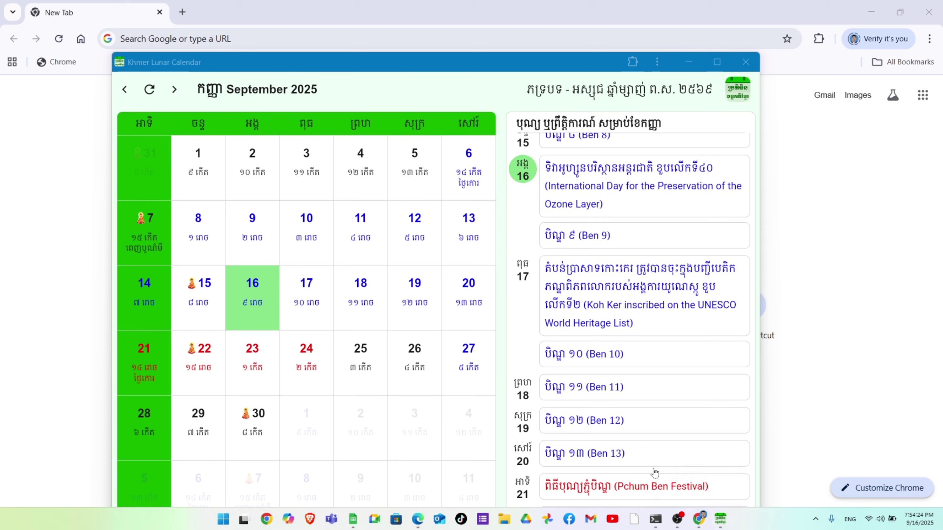
right_click(724, 524)
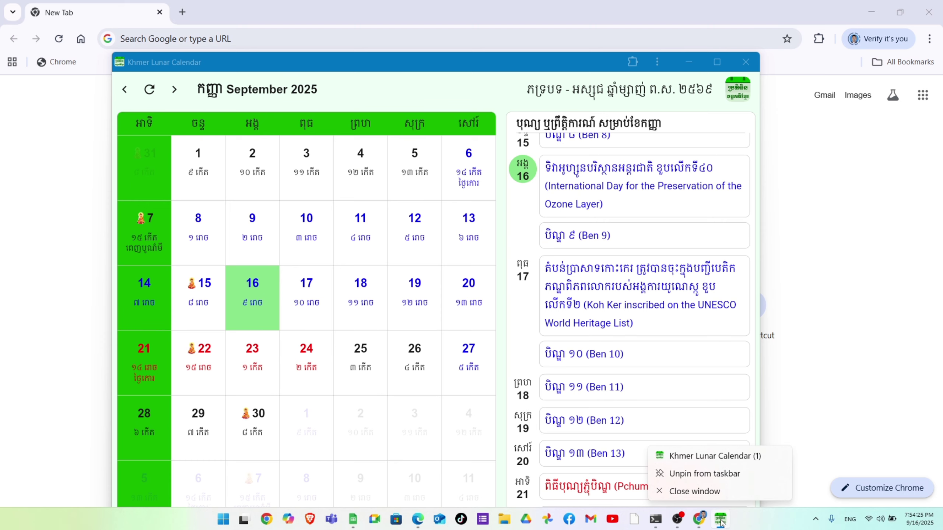
left_click(458, 66)
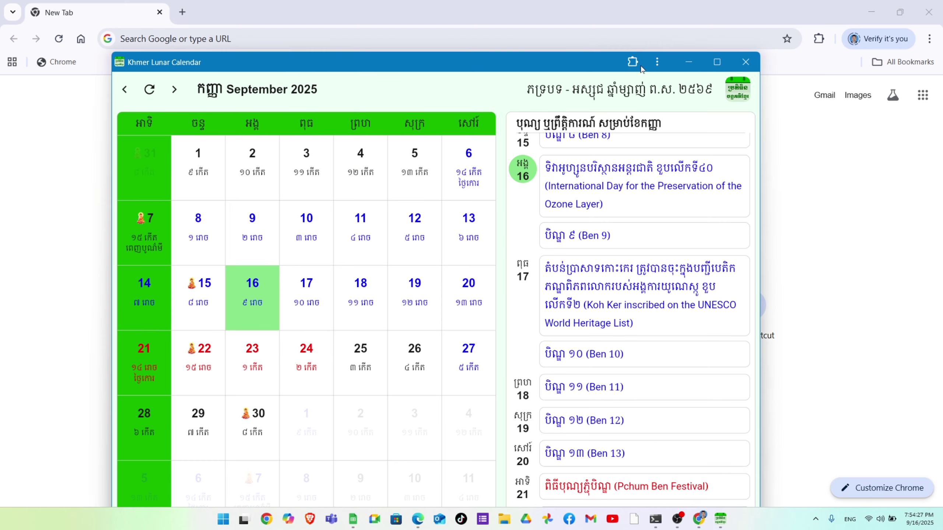
left_click(688, 64)
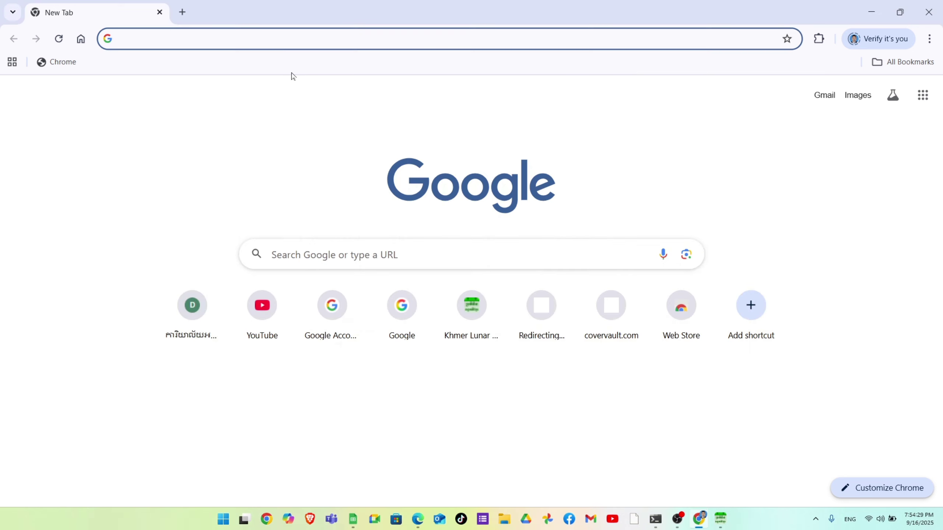
left_click(927, 40)
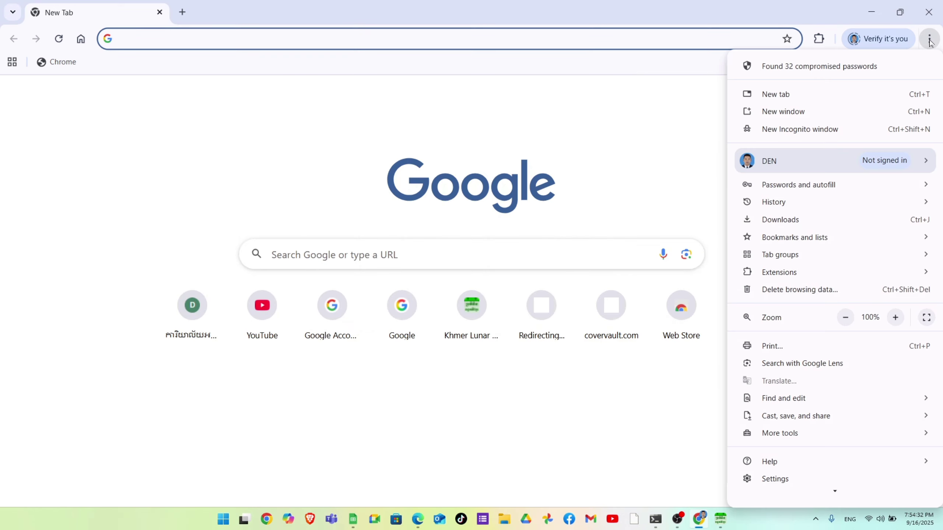
mouse_move(882, 411)
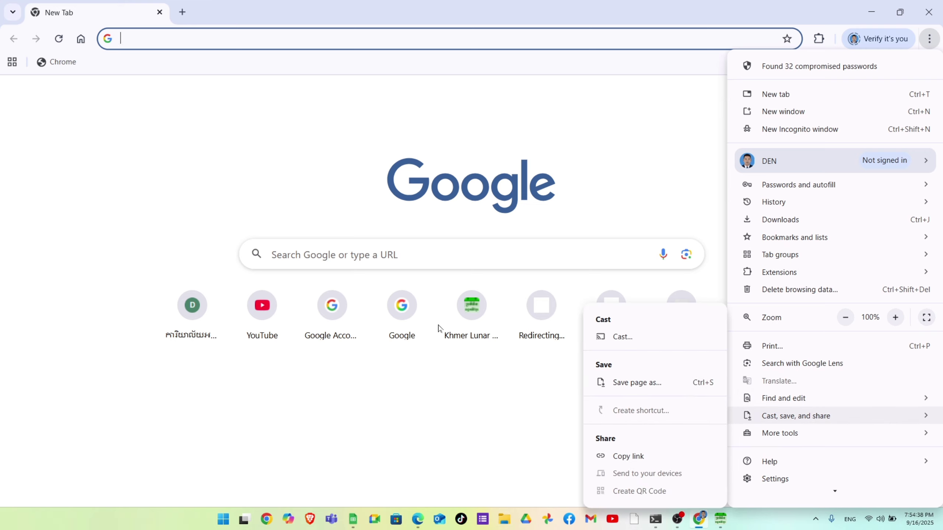
left_click(478, 312)
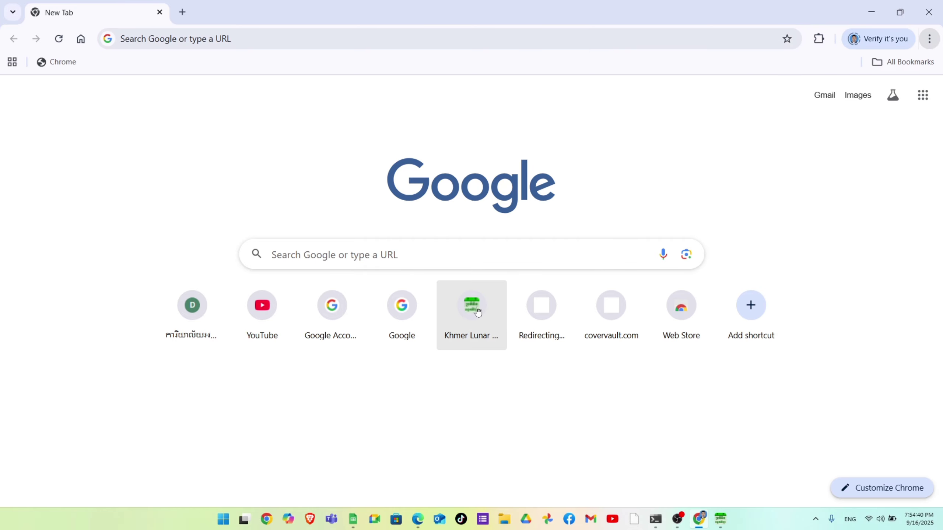
Step: Create a shortcut to the Khmer Lunar Calendar page under the suggested name and show the Desktop folder in File Explorer
left_click(477, 312)
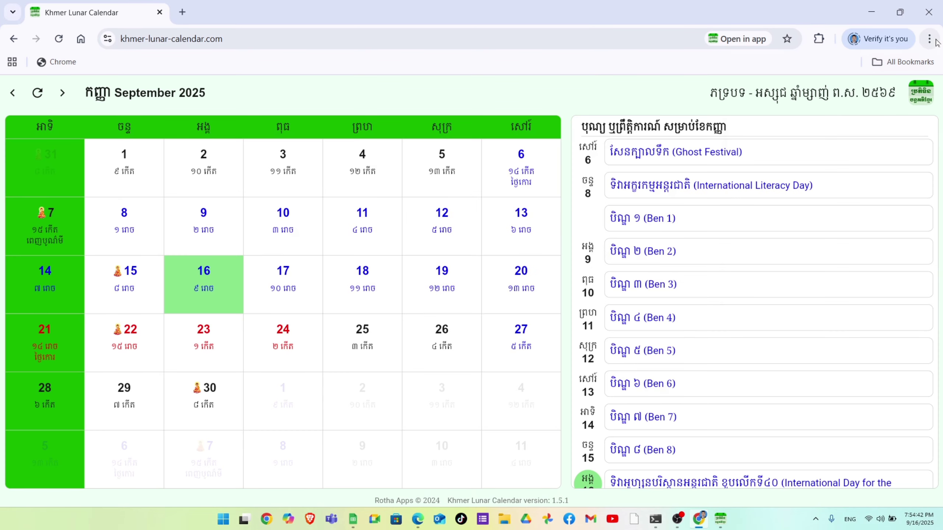
left_click(935, 41)
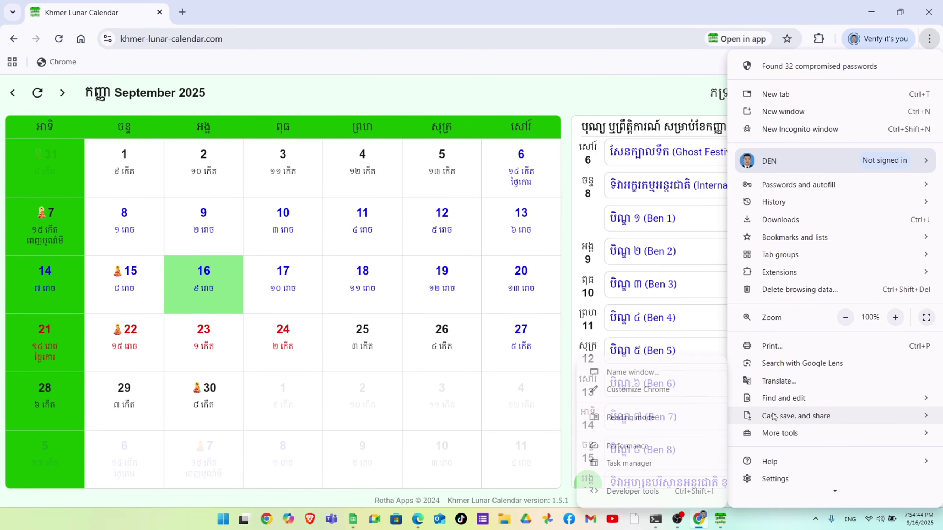
mouse_move(772, 416)
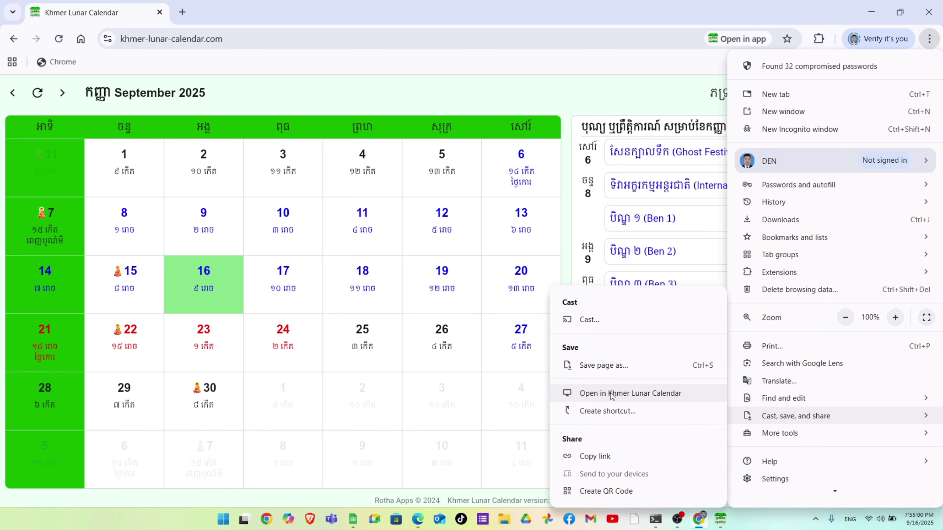
left_click(588, 419)
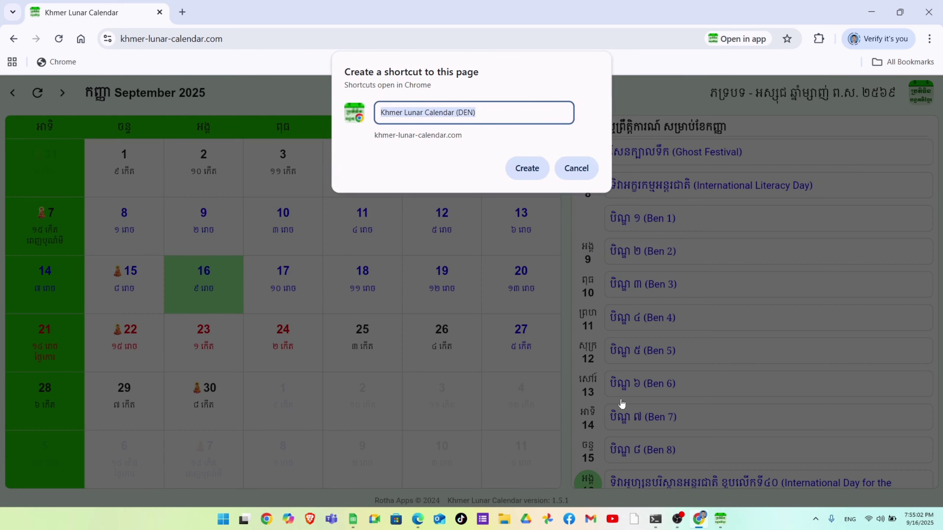
left_click(517, 169)
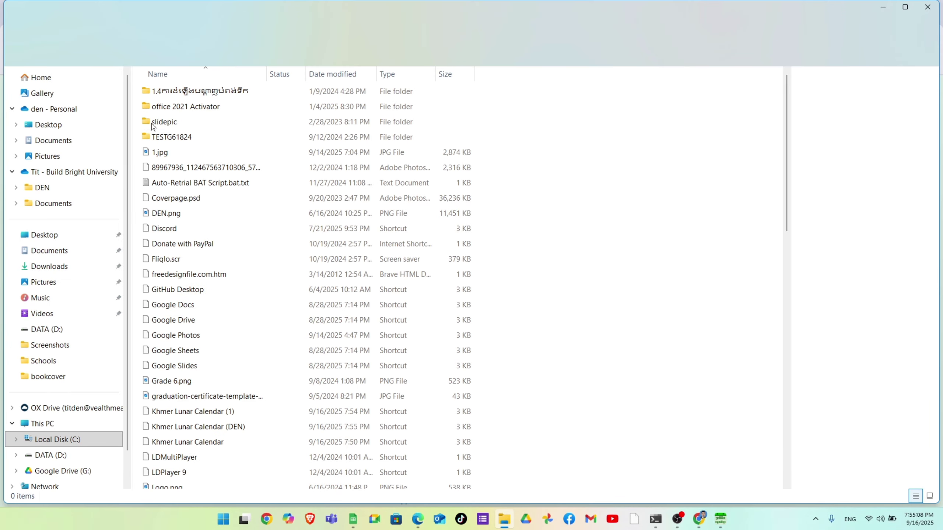
left_click(51, 127)
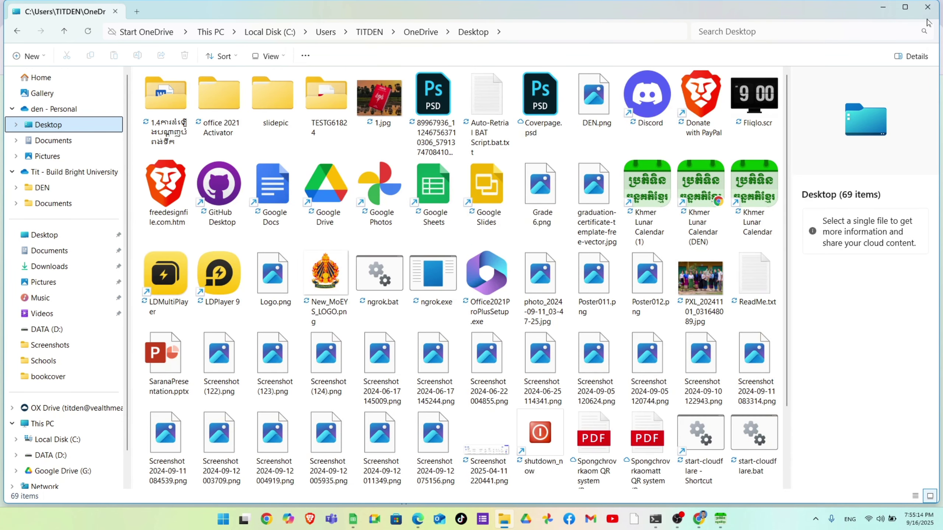
Step: Minimize the File Explorer, Chrome and Edge windows and bring up the installed Khmer Lunar Calendar app over the desktop
left_click(883, 7)
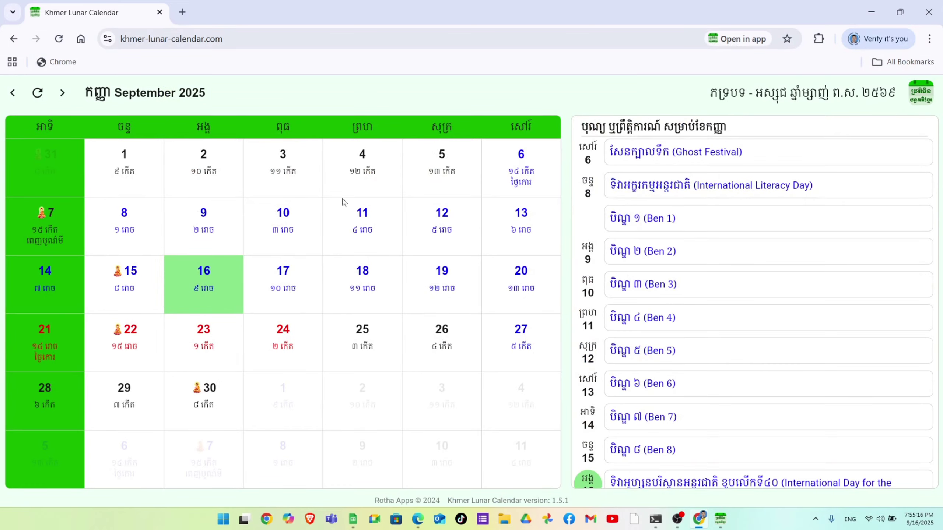
left_click(873, 10)
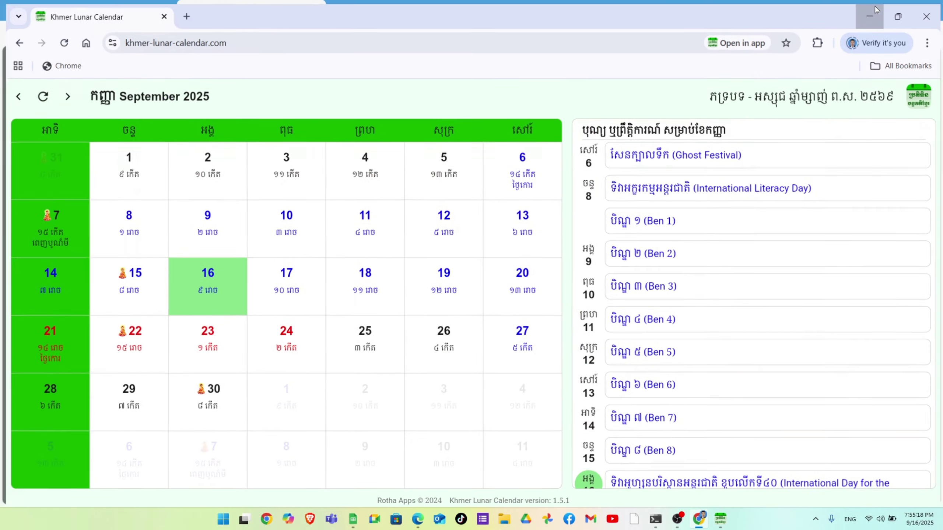
left_click(407, 431)
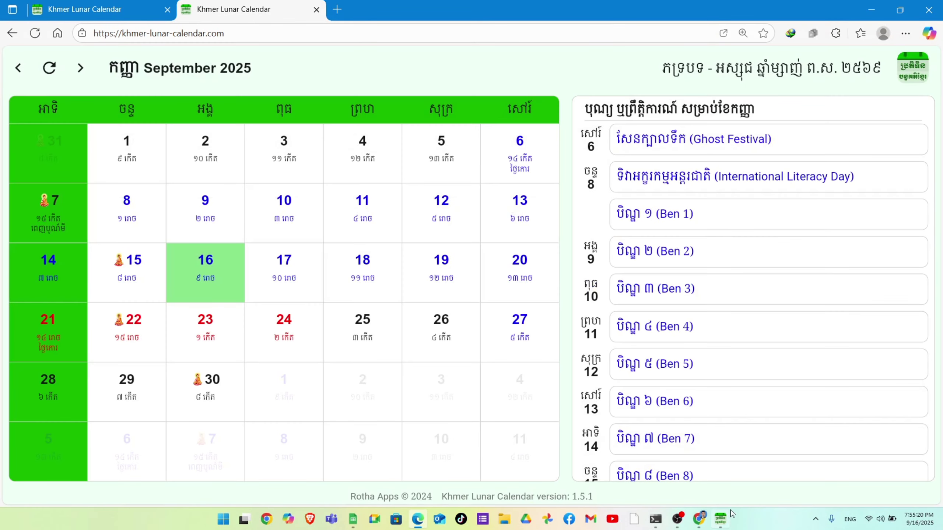
left_click(726, 517)
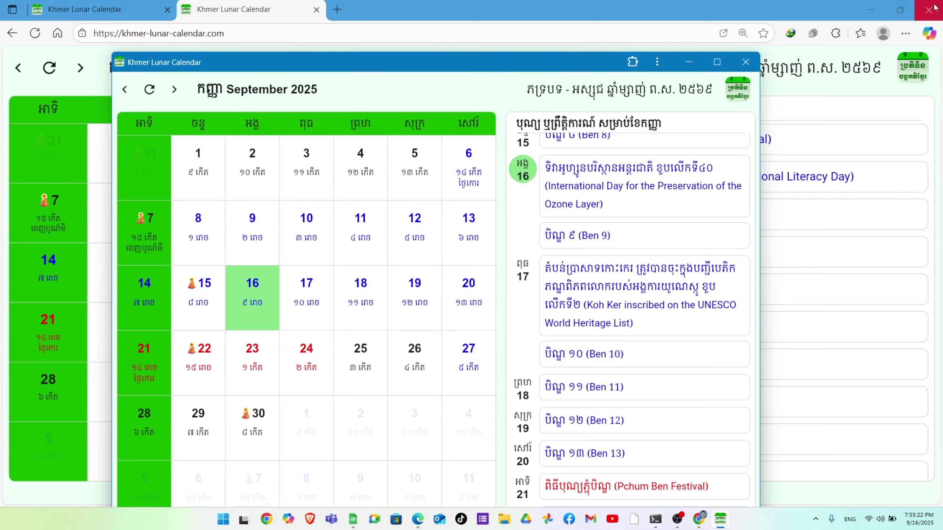
left_click(870, 10)
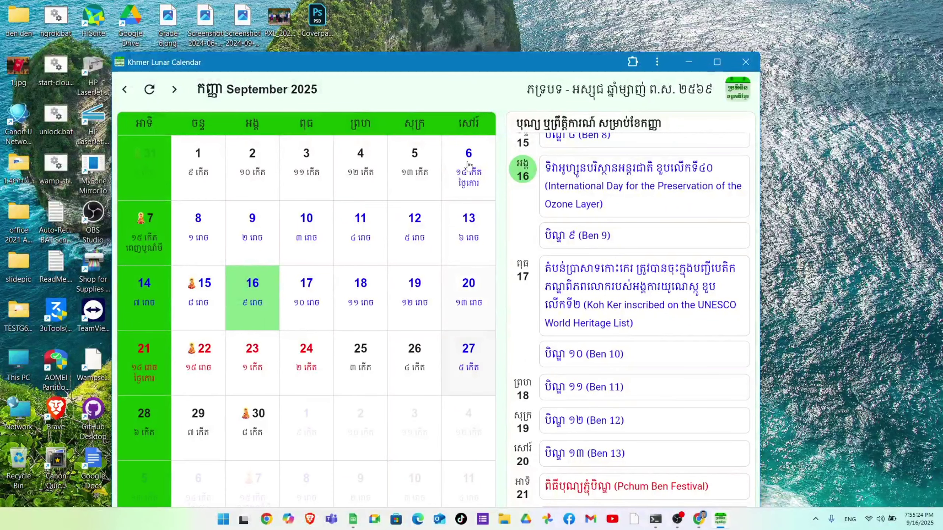
Step: Arrange the restored Google Sheets window and the narrowed Khmer Lunar Calendar app side by side, with the spreadsheet on the left
left_click_drag(416, 58, 591, 25)
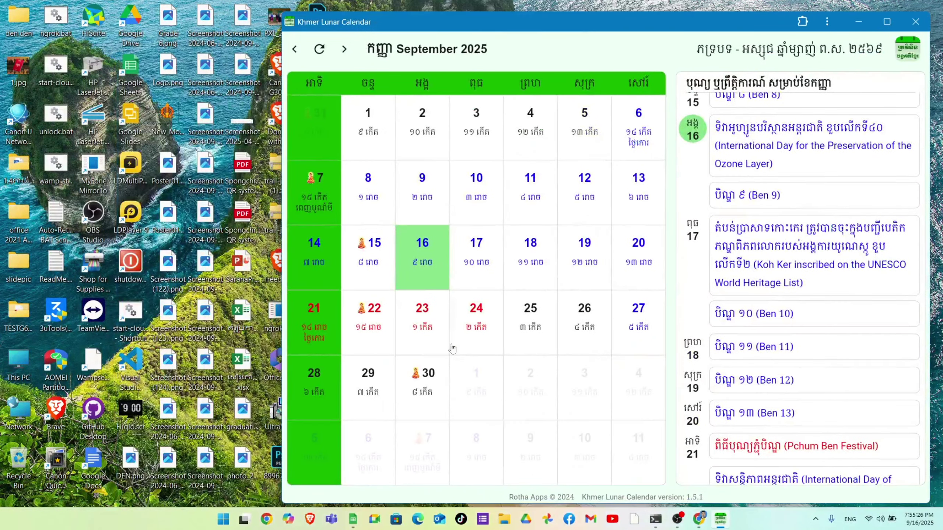
left_click(353, 519)
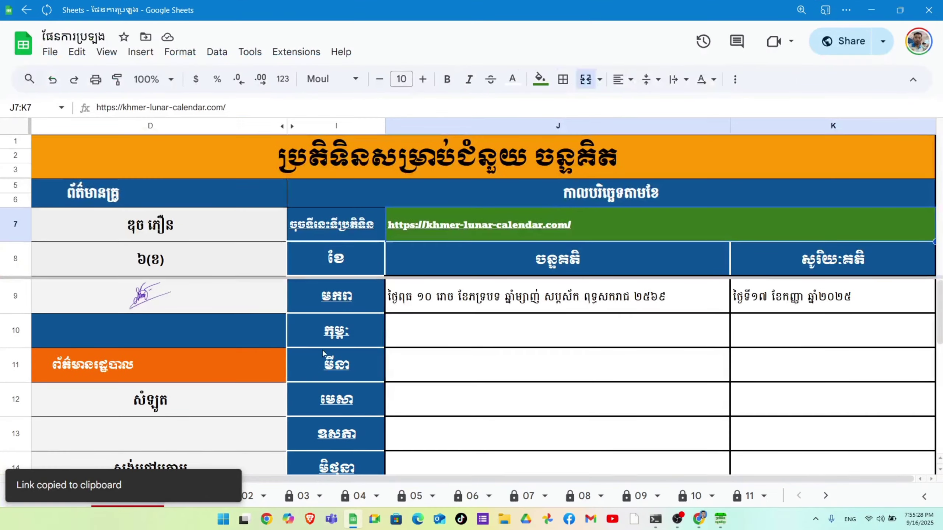
left_click(899, 10)
left_click(649, 25)
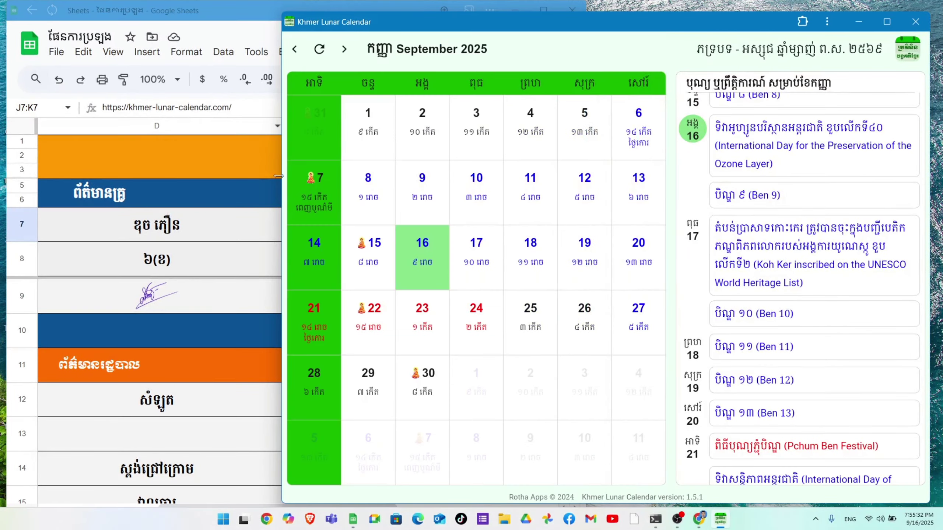
left_click_drag(274, 154, 592, 160)
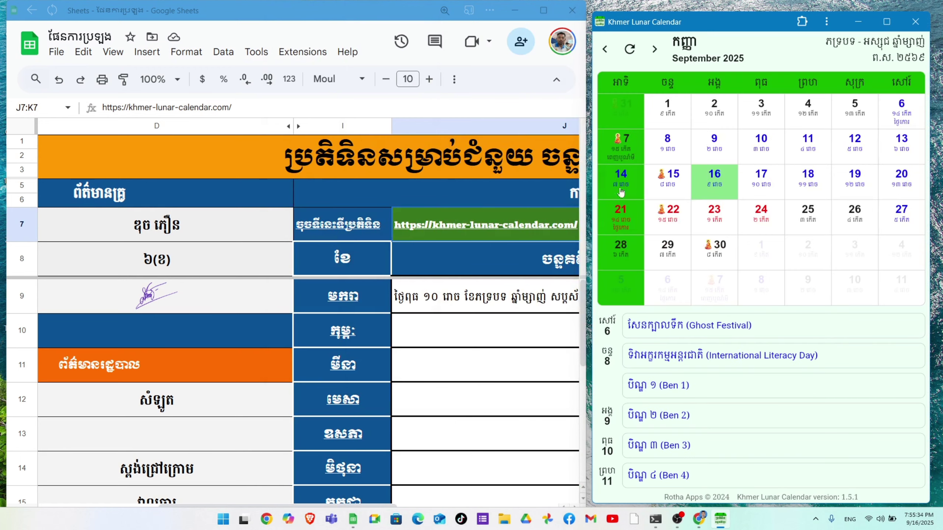
Step: Copy the lunar date of September 17, 2025, up to the year ២៥៦៩, from the calendar app into cell J10 of the spreadsheet
left_click(749, 182)
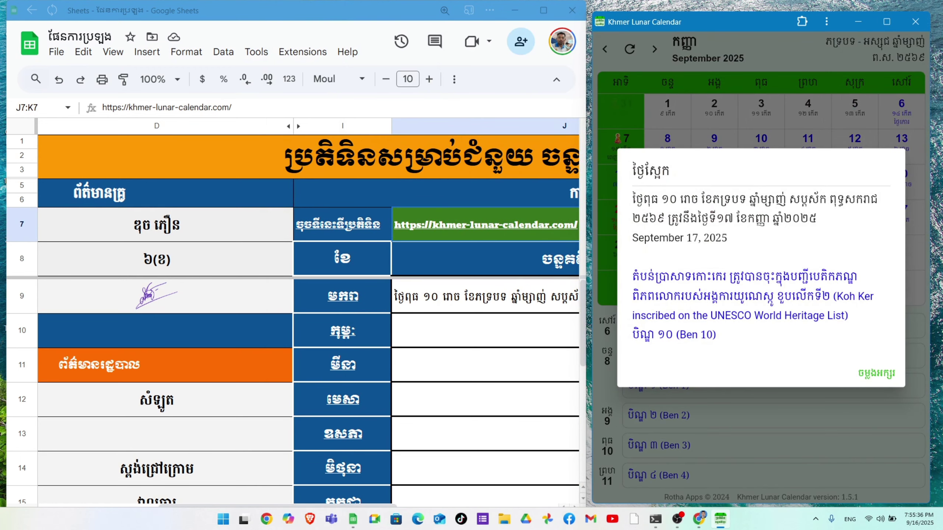
left_click_drag(632, 200, 665, 219)
key("ctrl+c")
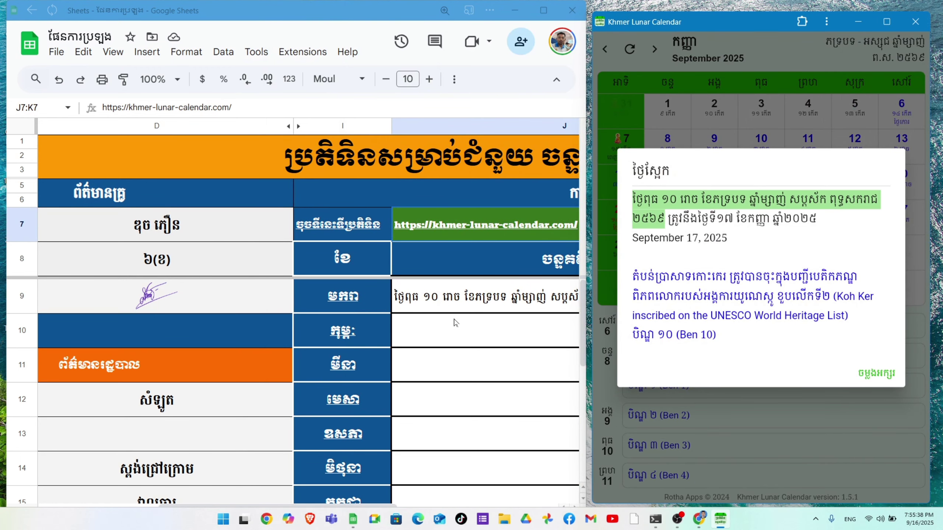
scroll(415, 355, "right", 5)
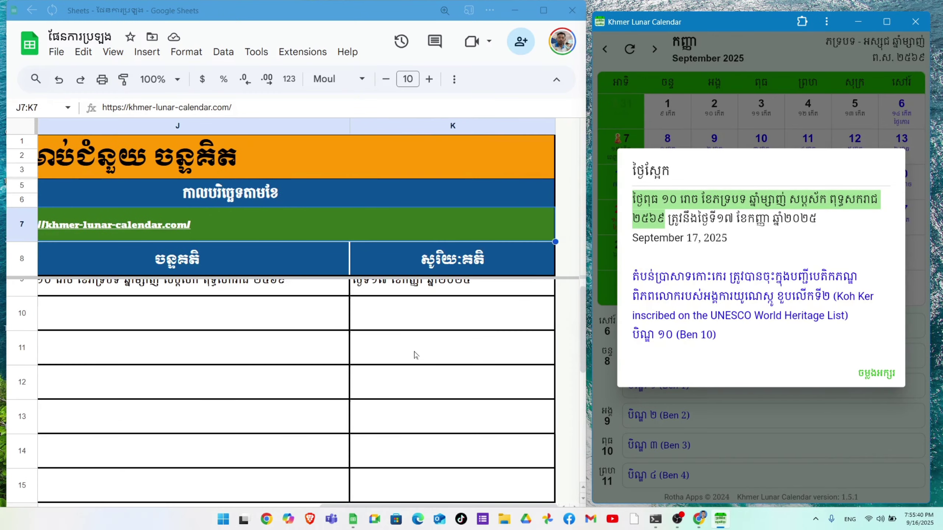
left_click(207, 337)
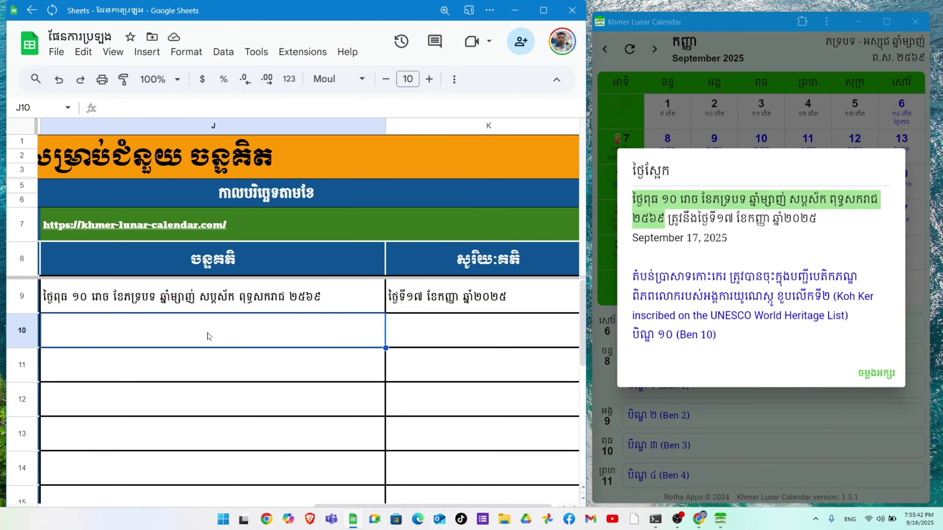
key("ctrl+v")
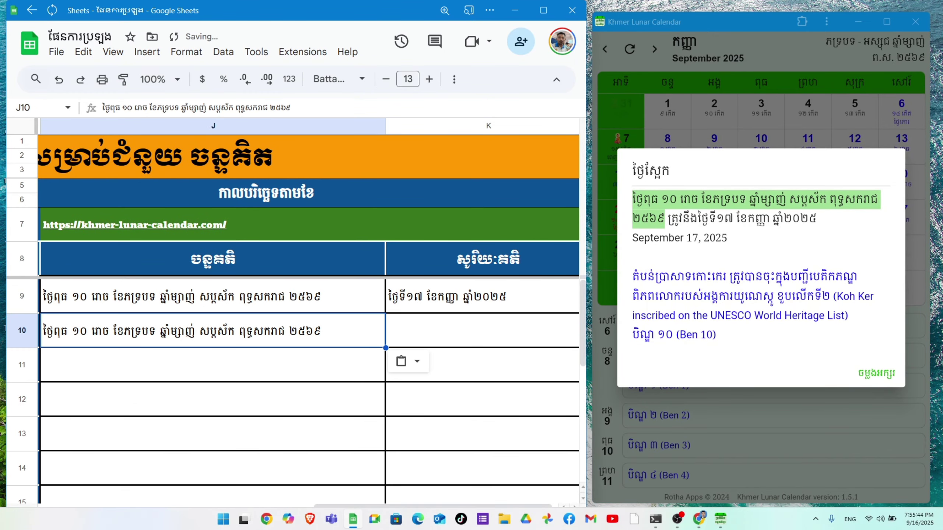
Step: Try to select the solar date text in the September 17, 2025 details, and close the details
mouse_move(682, 219)
left_mouse_down()
mouse_move(701, 202)
mouse_move(698, 218)
left_mouse_up()
left_click(697, 219)
left_click_drag(818, 219, 690, 218)
left_click(689, 218)
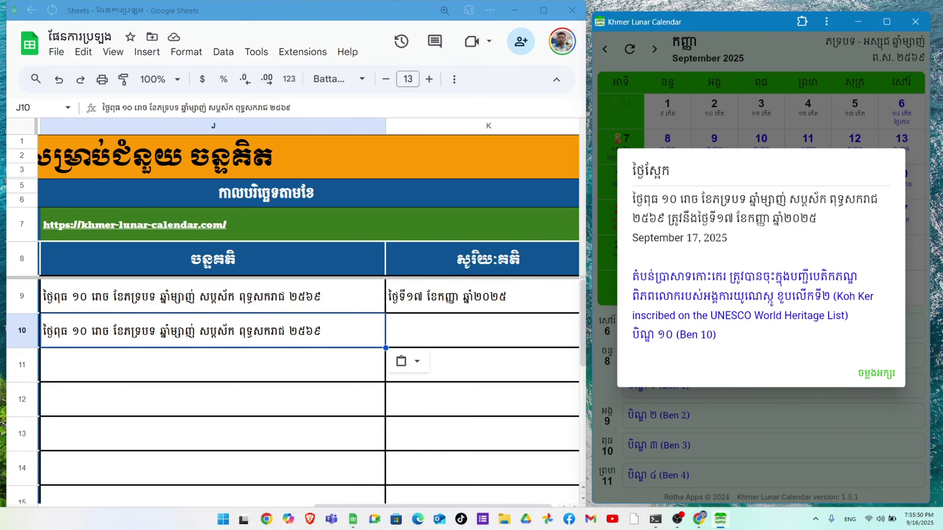
left_click(775, 69)
left_click(826, 21)
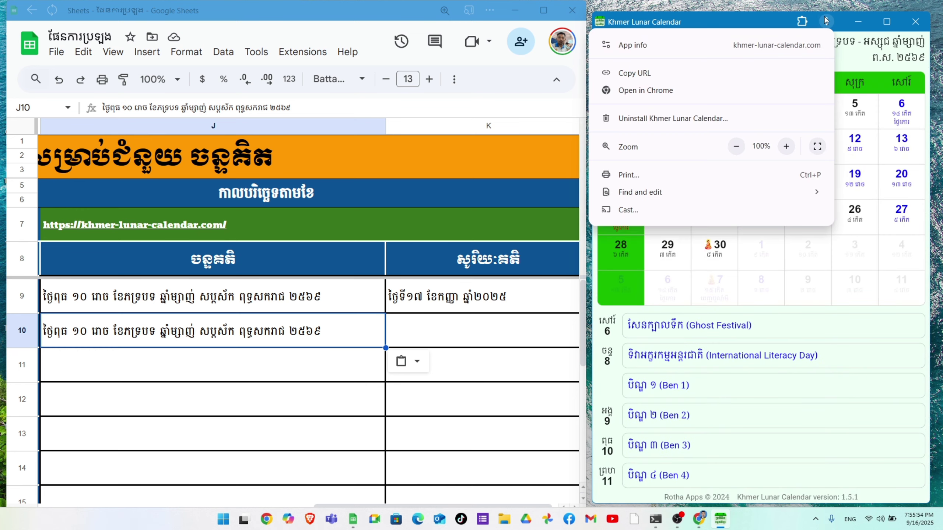
Step: Open the October 7, 2025 details and try to select the solar date for the spreadsheet
left_click(714, 285)
left_click(714, 286)
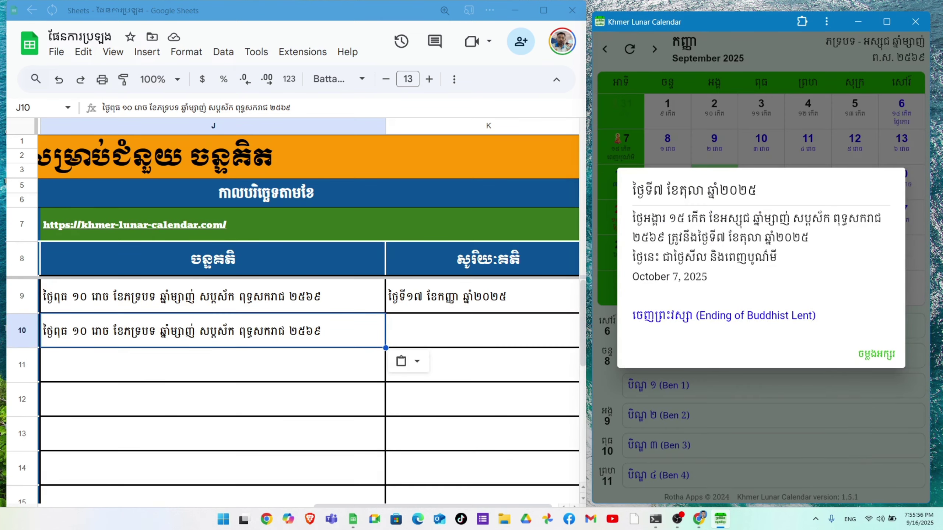
left_click_drag(785, 237, 794, 204)
left_click(405, 304)
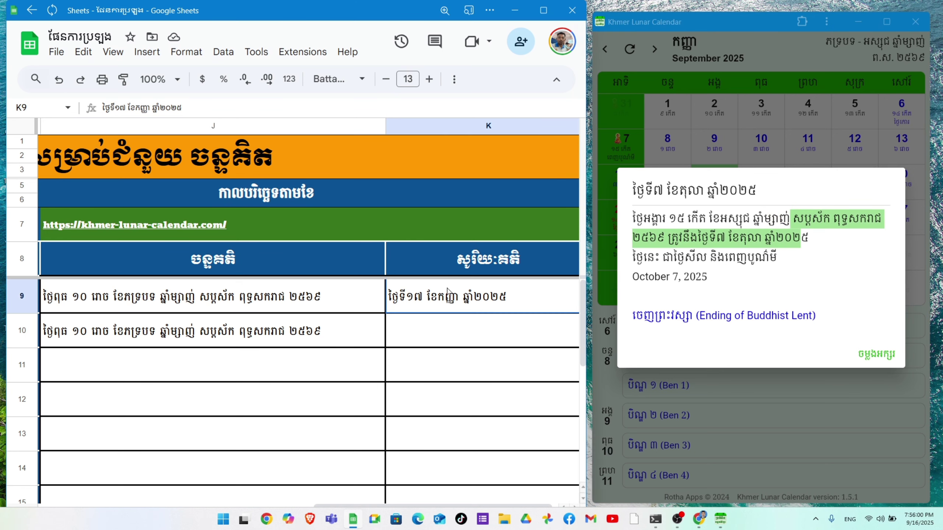
scroll(406, 313, "down", 5)
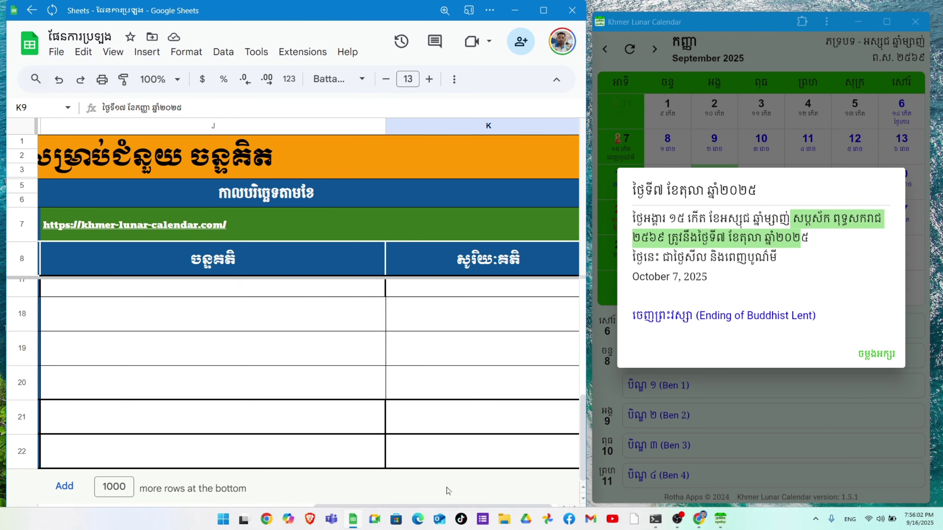
Step: Maximize the calendar app and copy the solar date ថ្ងៃទី១៩ ខែកញ្ញា ឆ្នាំ២០២៥ from the September 19, 2025 details into cell K10
left_click(719, 527)
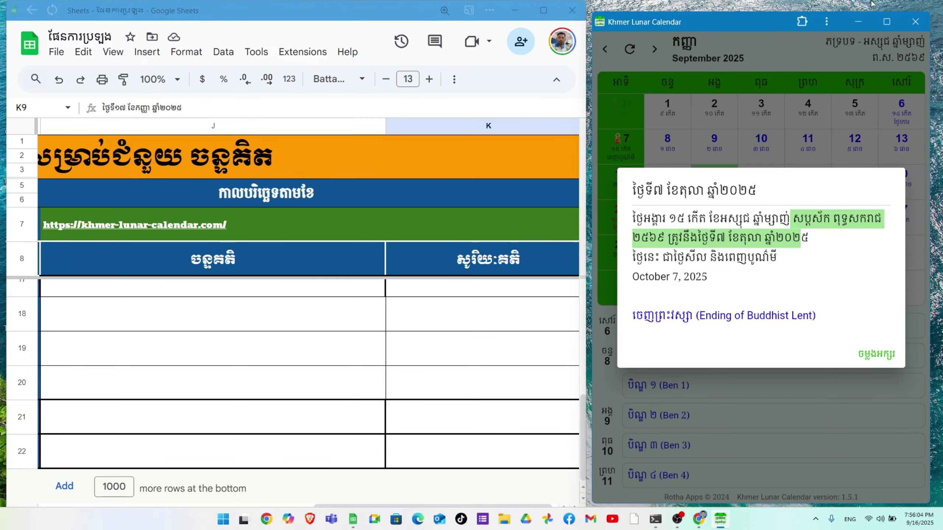
left_click(886, 30)
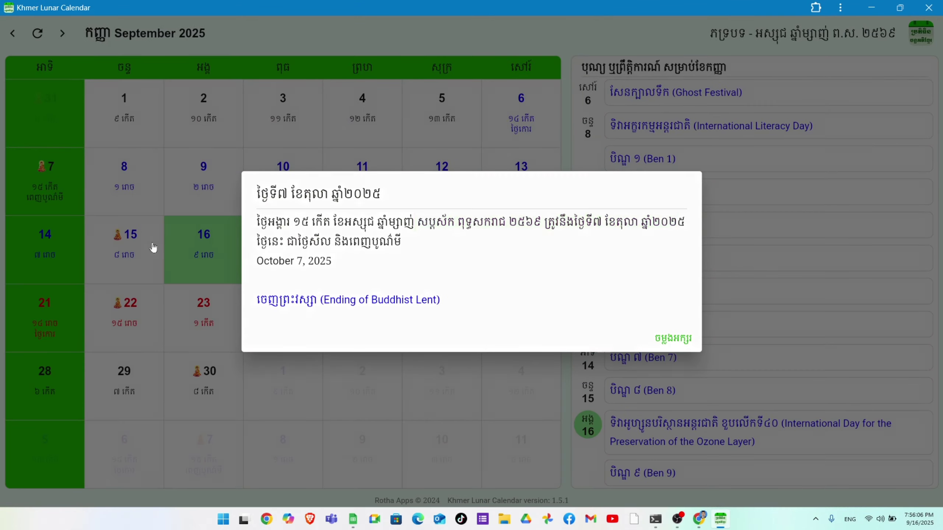
left_click(151, 248)
left_click(445, 251)
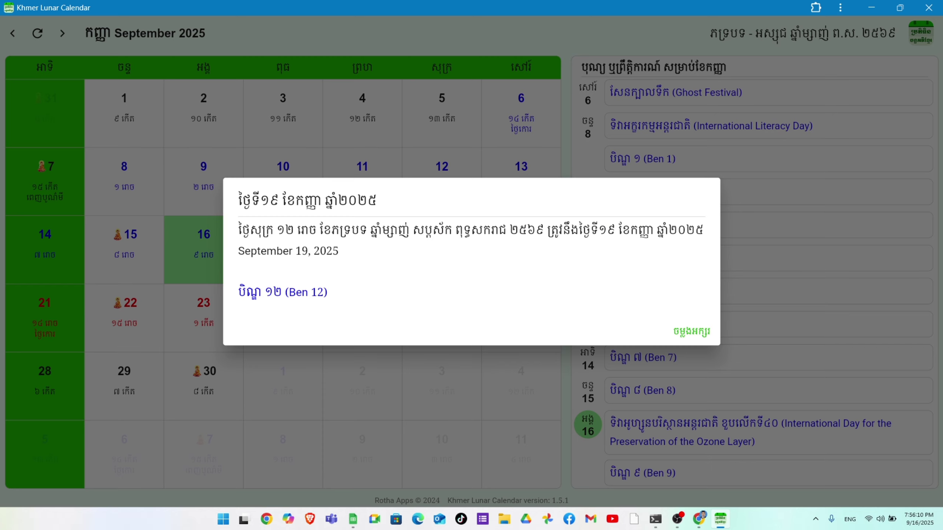
left_click_drag(578, 230, 711, 230)
key("ctrl+c")
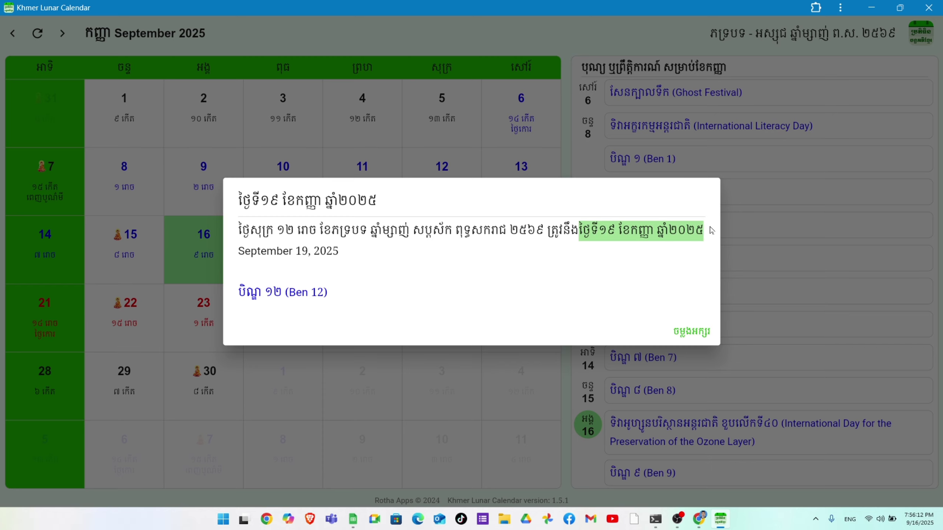
left_click(349, 522)
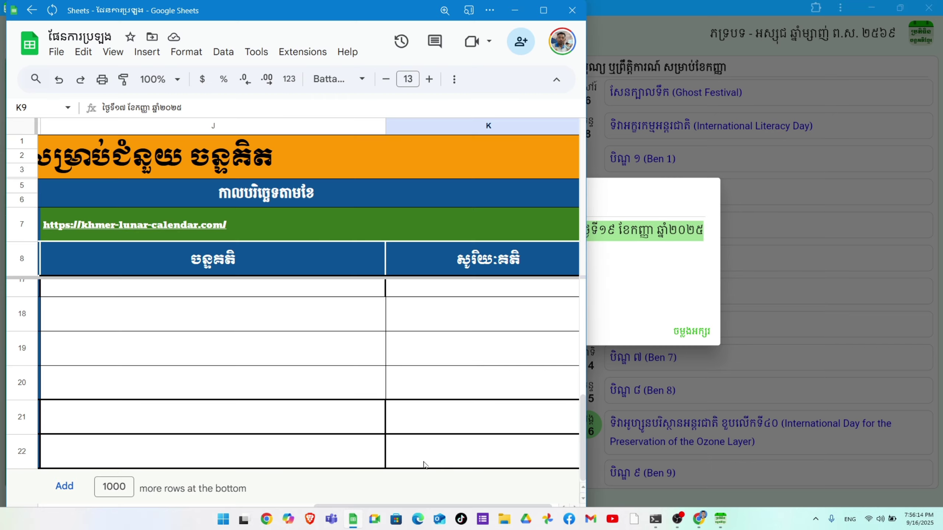
scroll(416, 299, "up", 5)
left_click(430, 331)
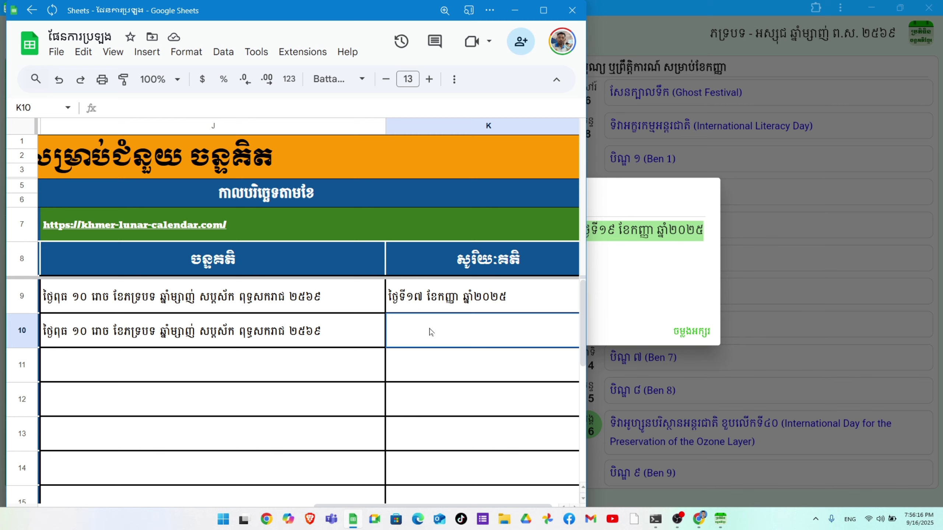
key("ctrl+v")
Step: Replace the lunar date in cell J10 with the one for September 19, 2025, copied up to the year ២៥៦៩ from the calendar app
key("alt+Tab")
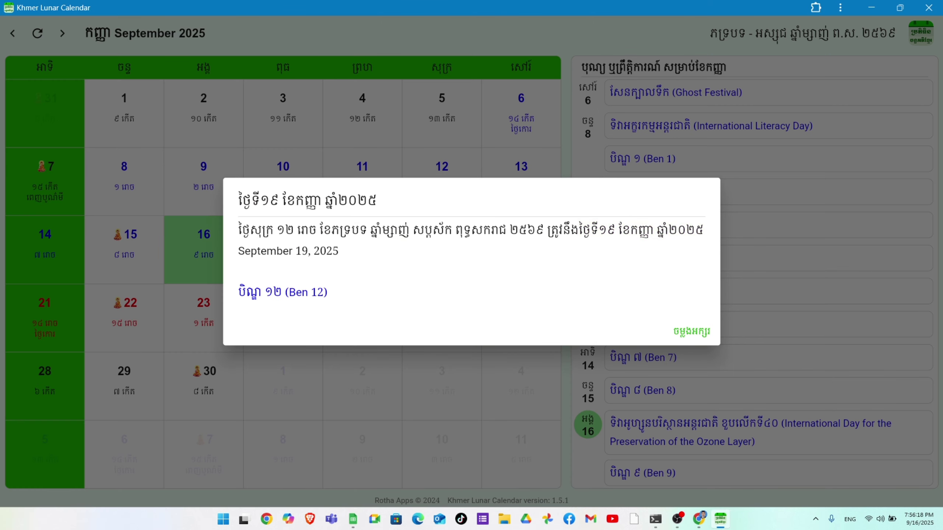
left_click_drag(544, 231, 212, 235)
key("ctrl+c")
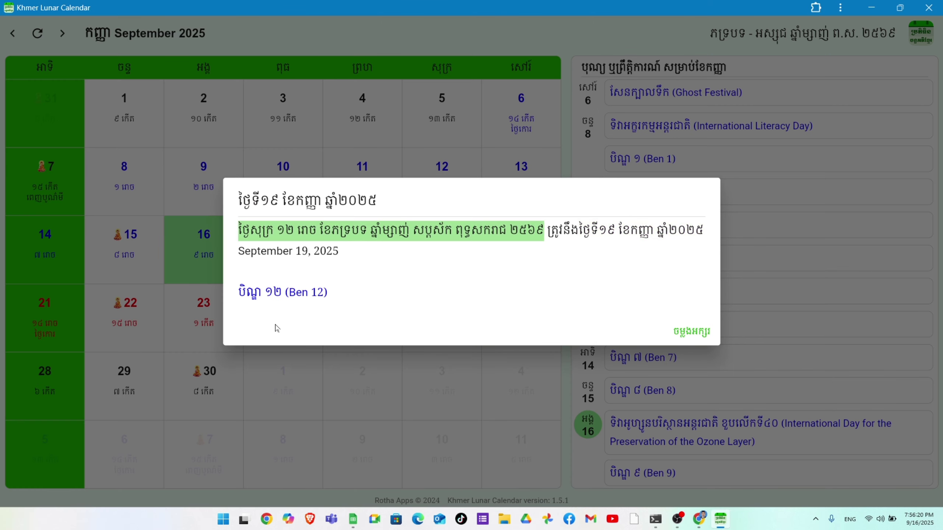
left_click(353, 519)
left_click(200, 344)
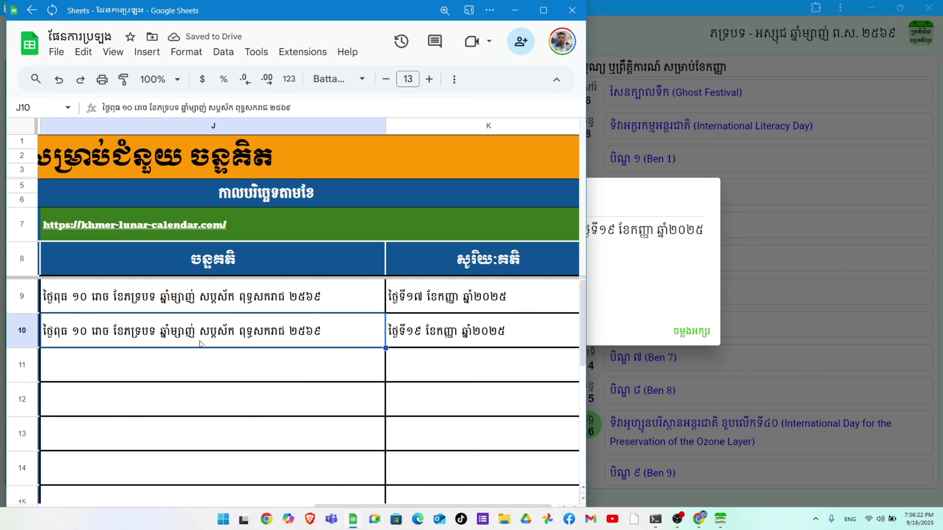
key("ctrl+v")
left_click(431, 377)
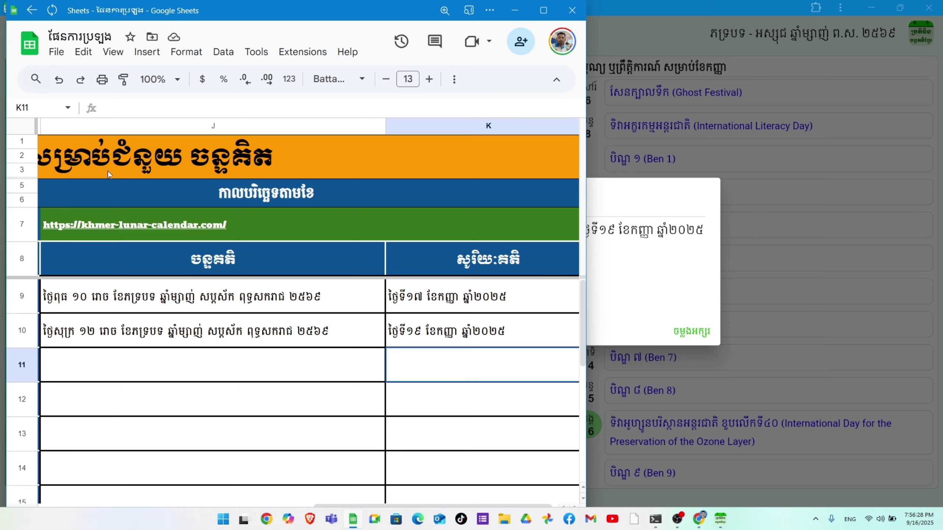
Step: Review the template's columns from the exam times to the lunar and solar dates, and maximize the spreadsheet window
scroll(111, 165, "left", 10)
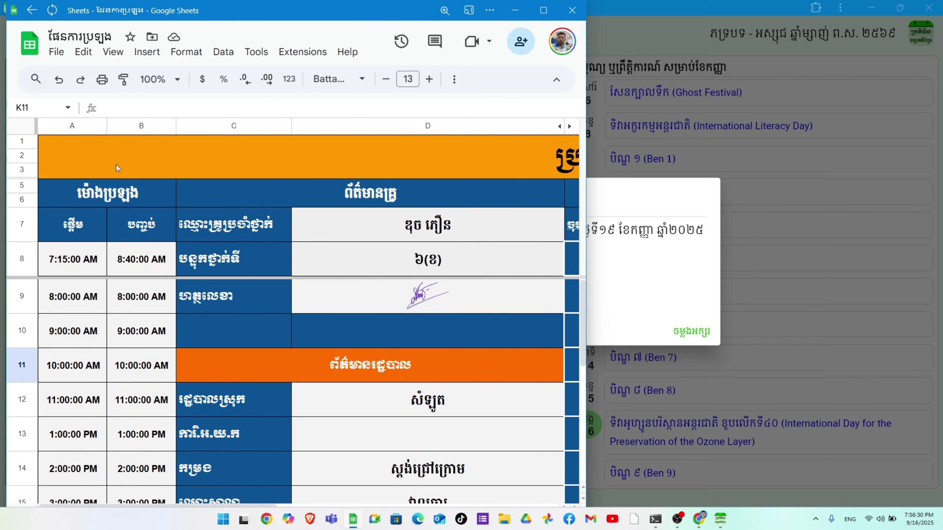
scroll(119, 162, "right", 10)
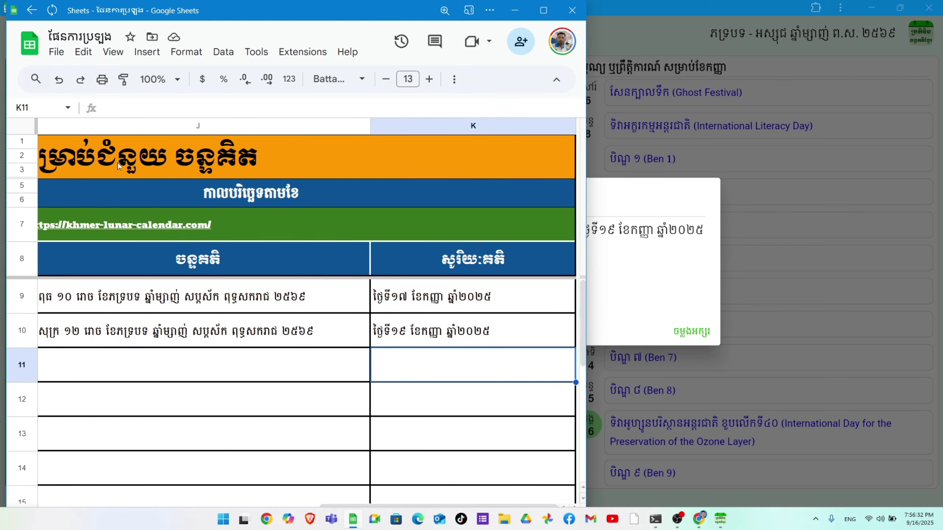
scroll(118, 163, "left", 2)
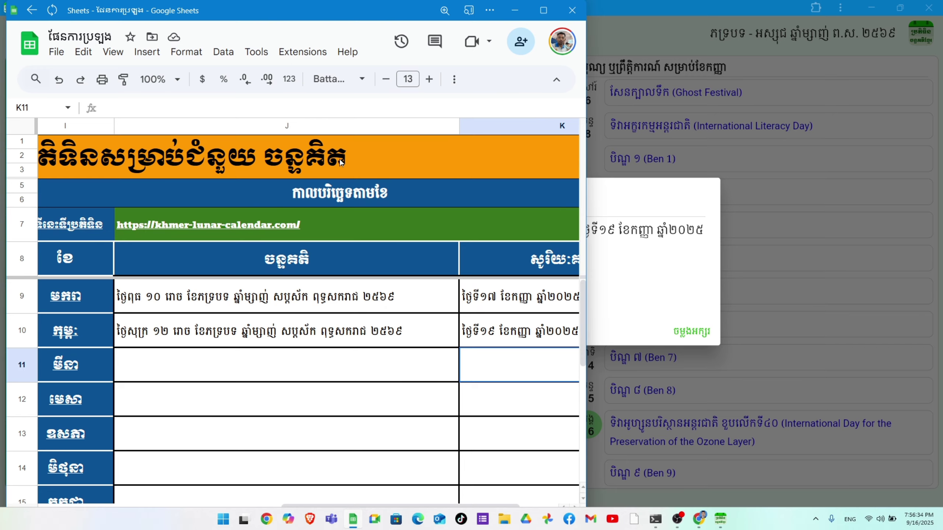
left_click(543, 10)
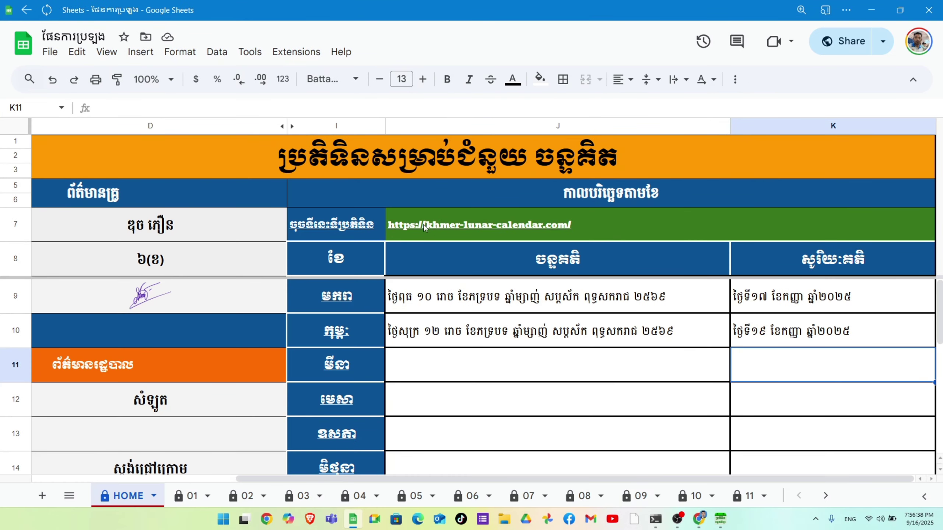
Step: Close the September 19 details in the Khmer Lunar Calendar app and switch to the calendar site in Chrome
left_click(720, 520)
left_click(78, 63)
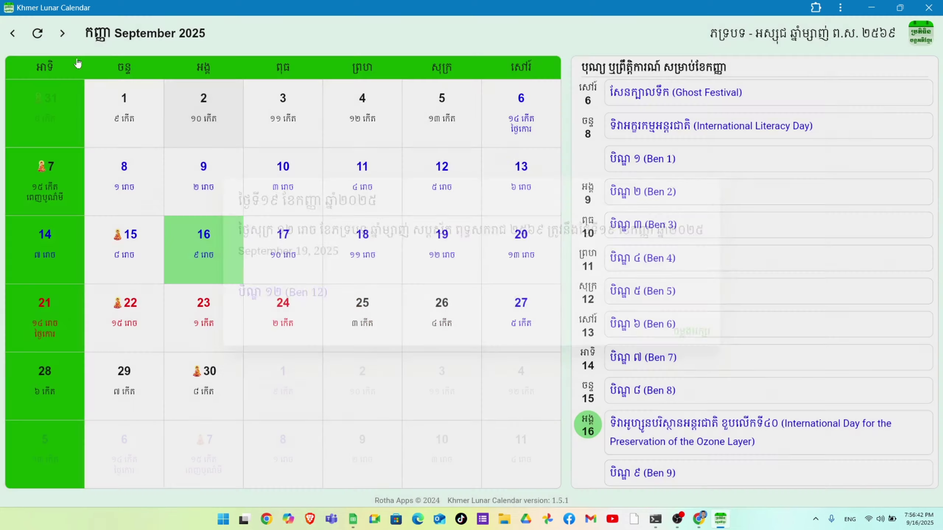
left_click(698, 520)
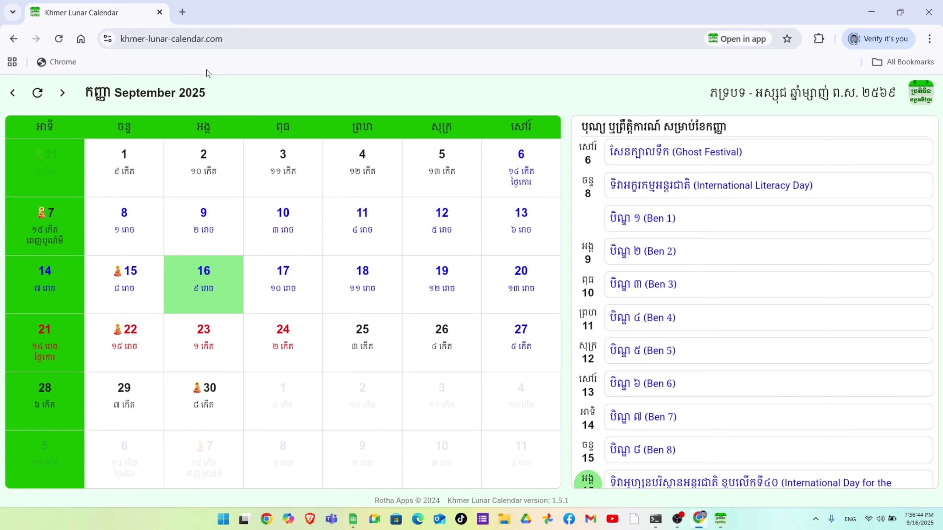
Step: Select the calendar site's full address in Chrome and switch to the Google Sheets template
double_click(223, 39)
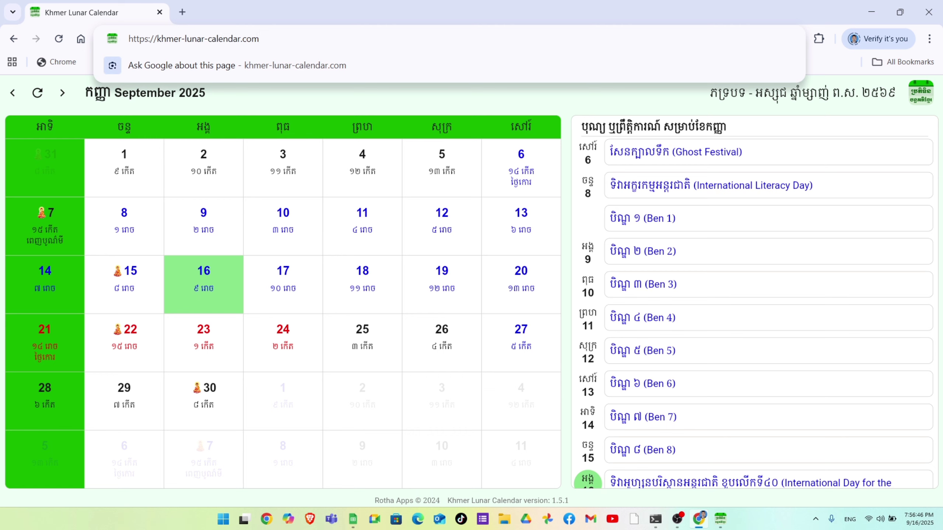
key("ctrl+a")
left_click(353, 524)
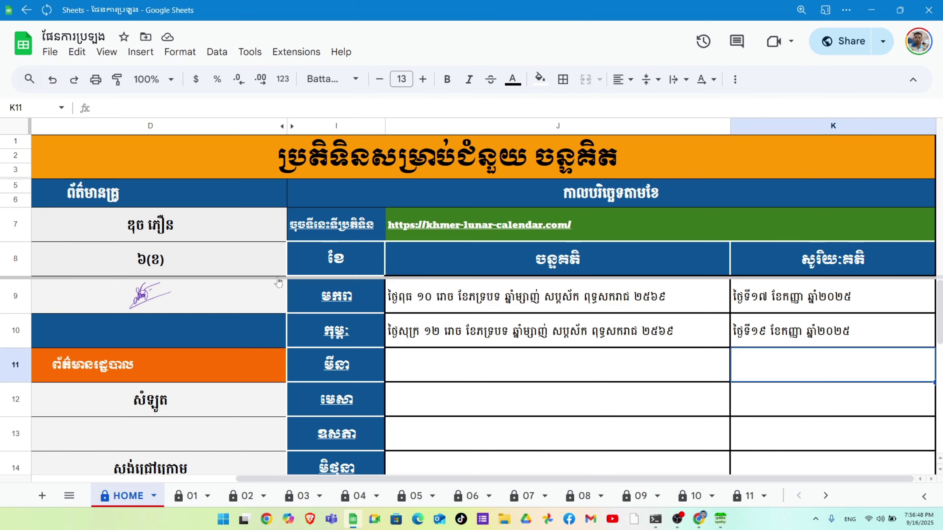
Step: Check the calendar links in cells J7 and I7 and open the khmer-lunar-calendar.com link from J7 in Edge
left_click(618, 234)
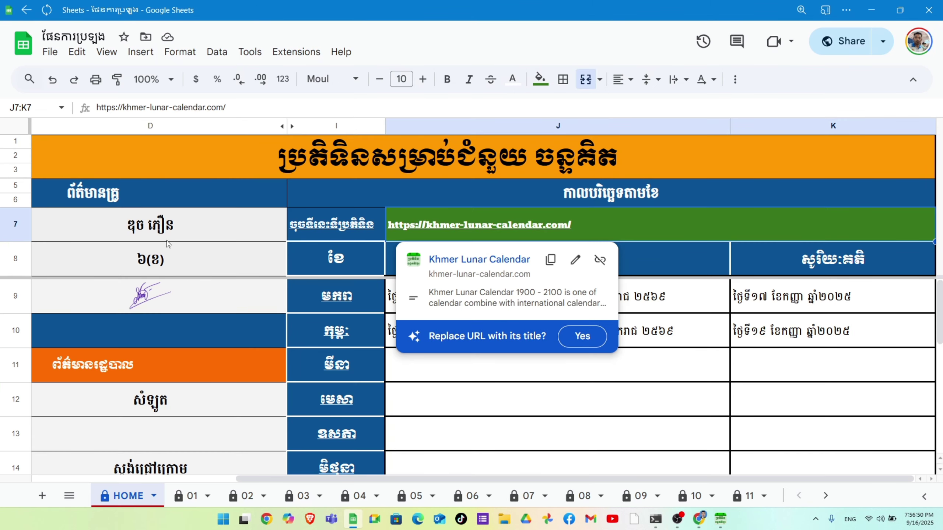
left_click(304, 235)
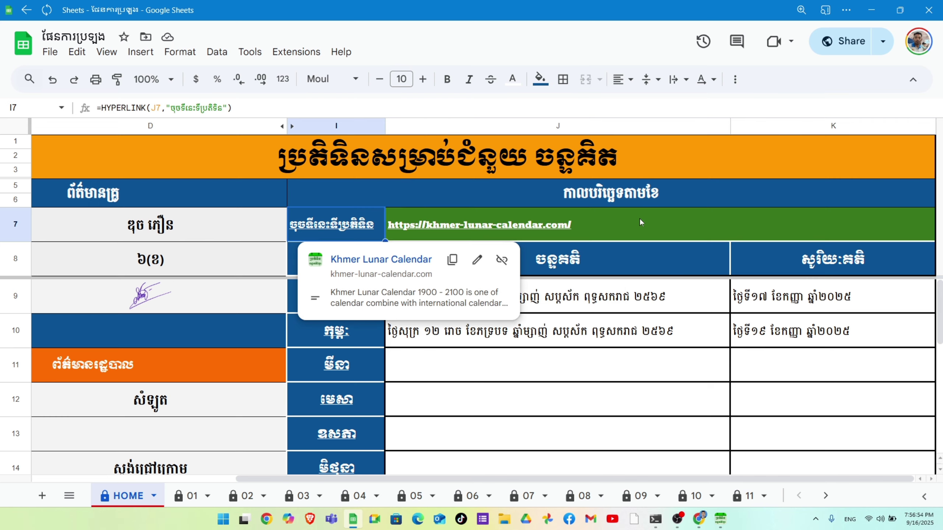
left_click(458, 231)
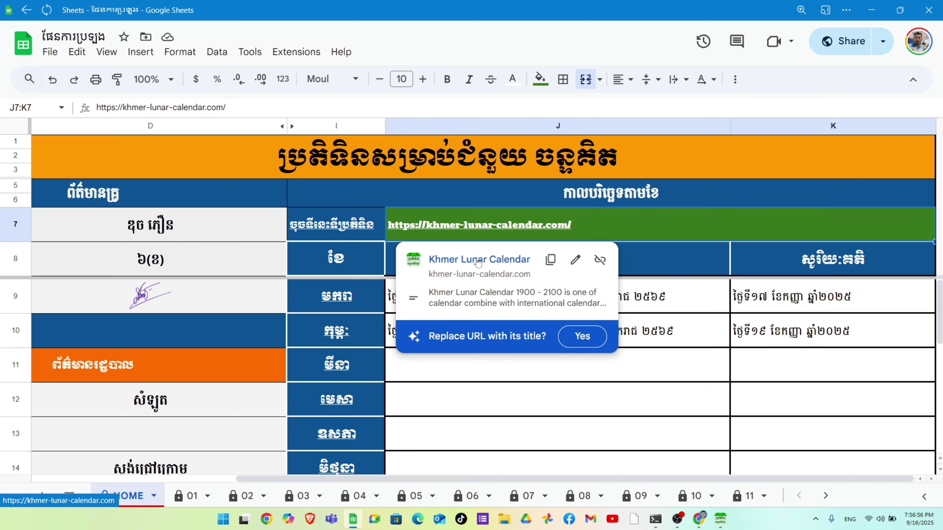
left_click(478, 260)
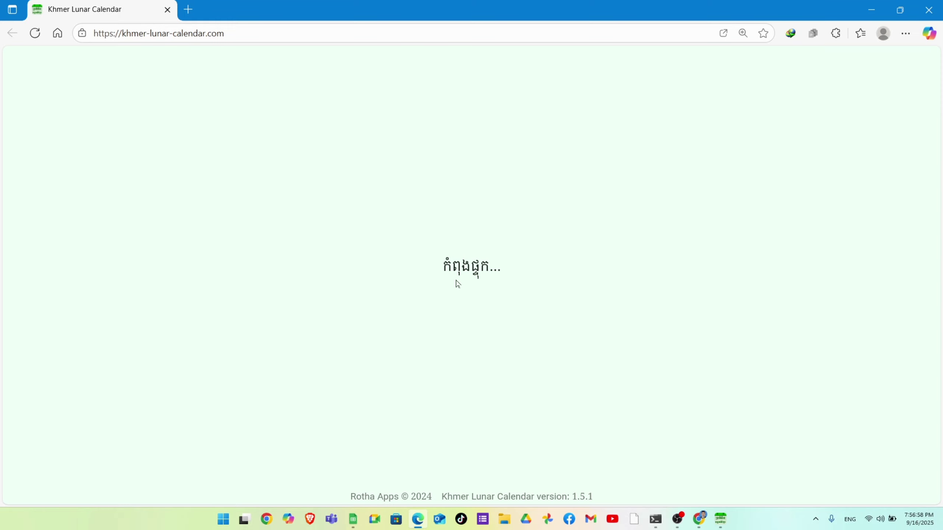
left_click(357, 514)
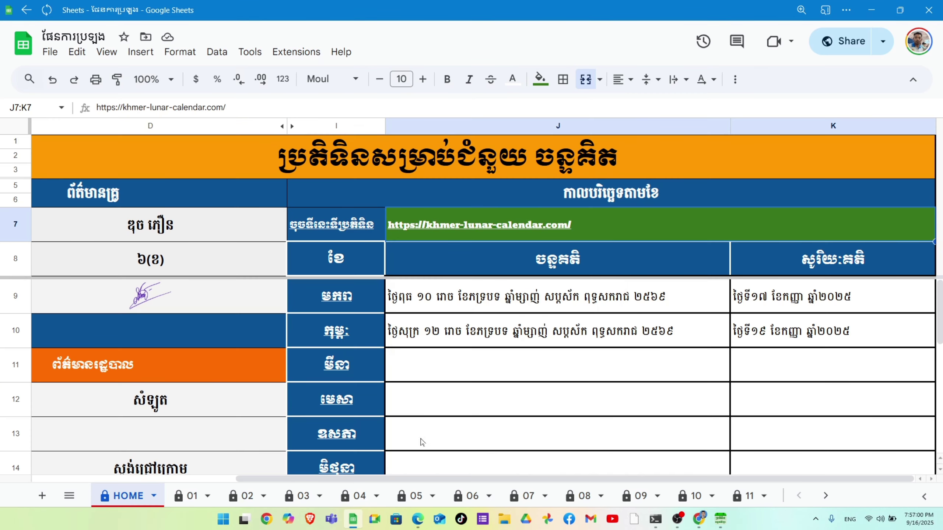
left_click(418, 519)
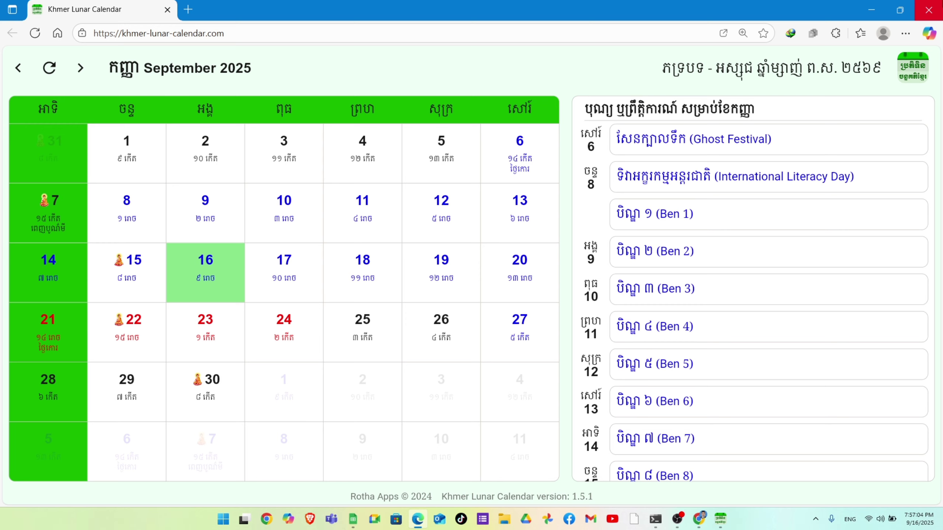
Step: Return to Google Sheets, open the calendar through the hyperlink in cell I7, and close the earlier duplicate calendar tab in Edge
left_click(350, 521)
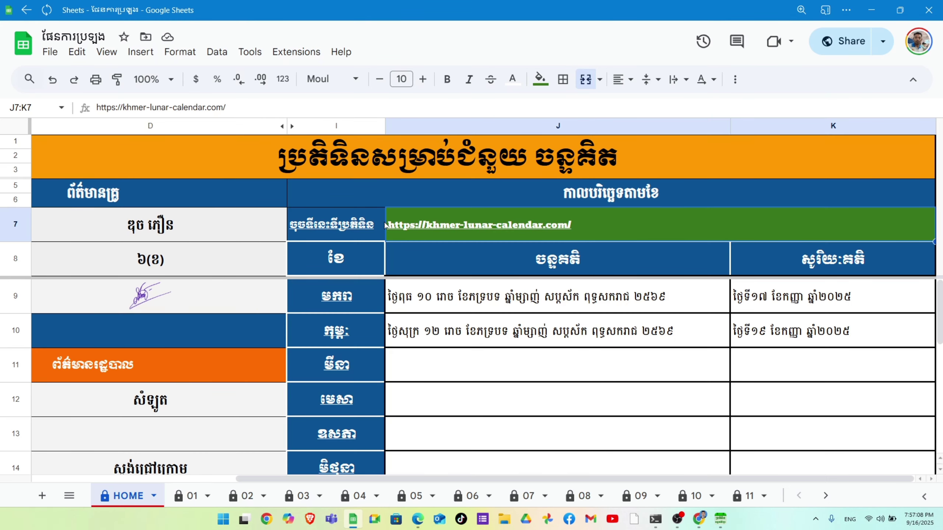
mouse_move(360, 223)
left_click(325, 228)
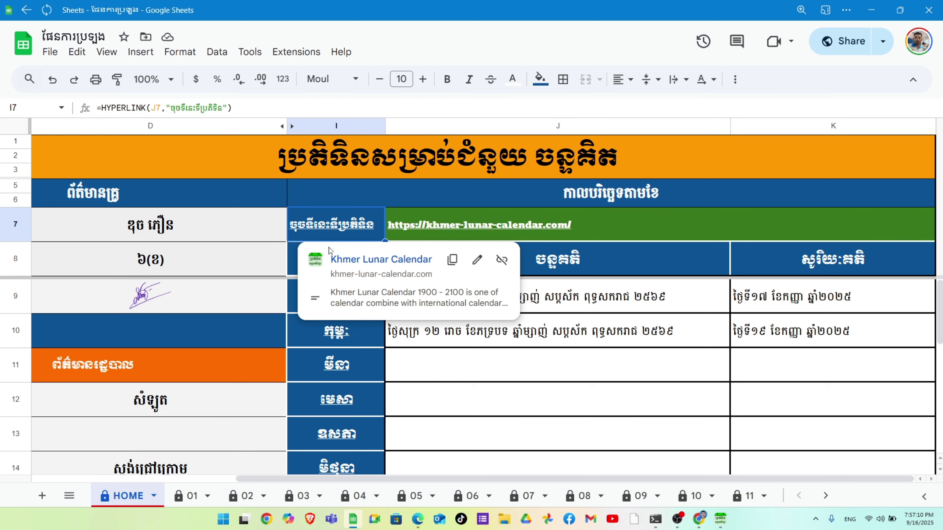
left_click(352, 265)
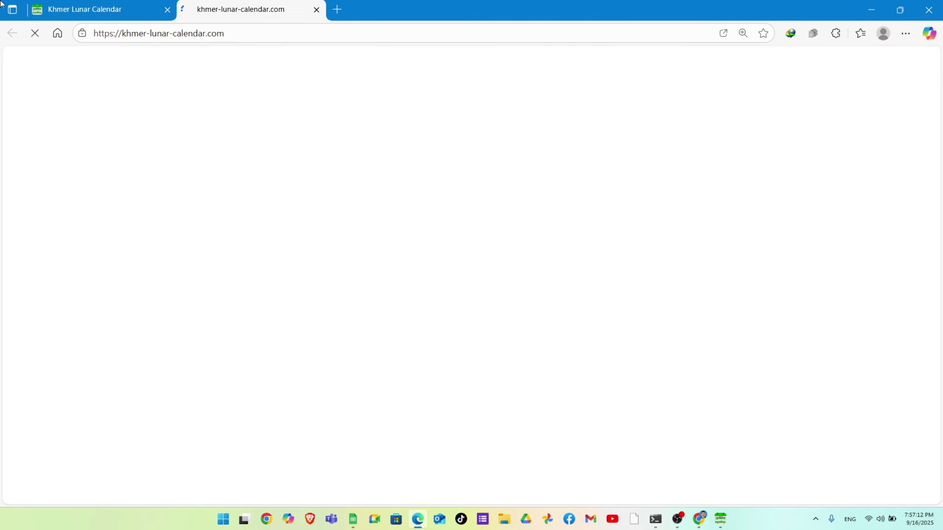
left_click(167, 10)
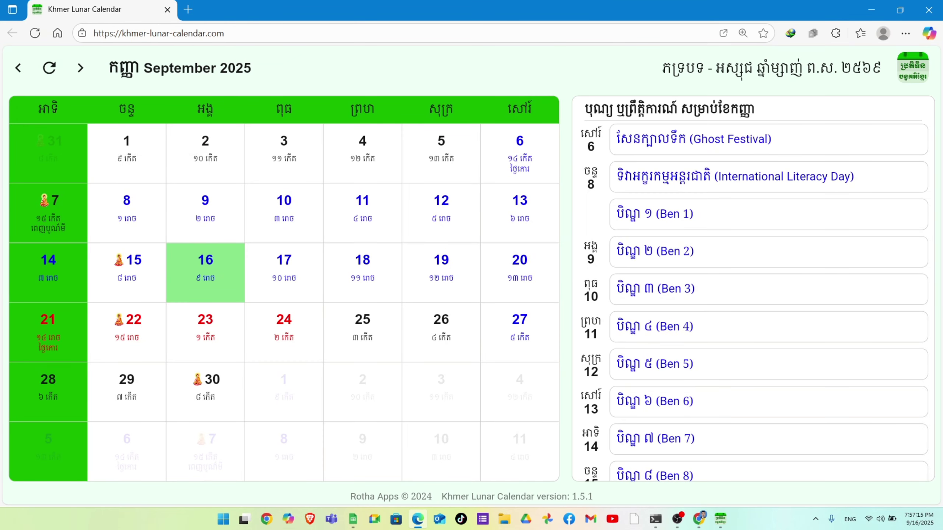
Step: View the September 17, 2025 entry in the Edge calendar and return to the Google Sheets template, closing the stray Google Meet window
left_click(284, 271)
left_click_drag(248, 214, 230, 246)
left_click(227, 371)
left_click(299, 494)
left_click(355, 525)
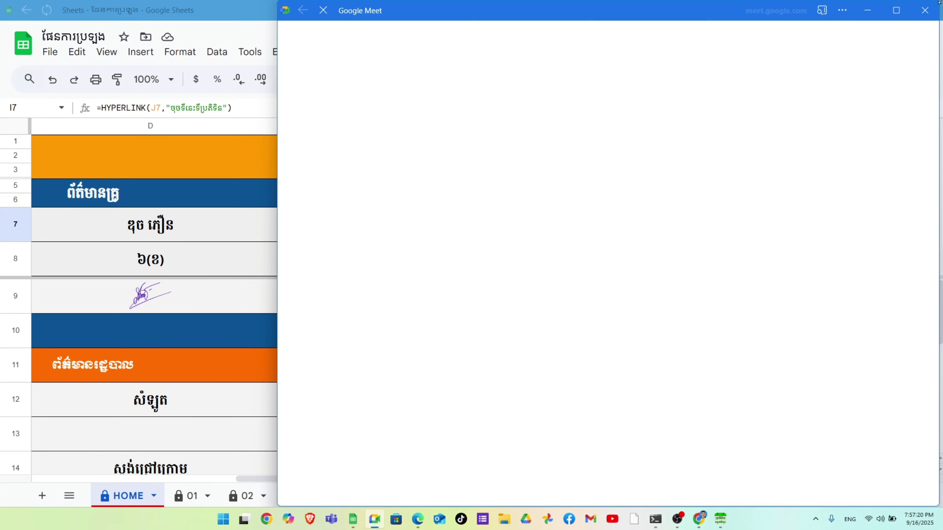
left_click(925, 10)
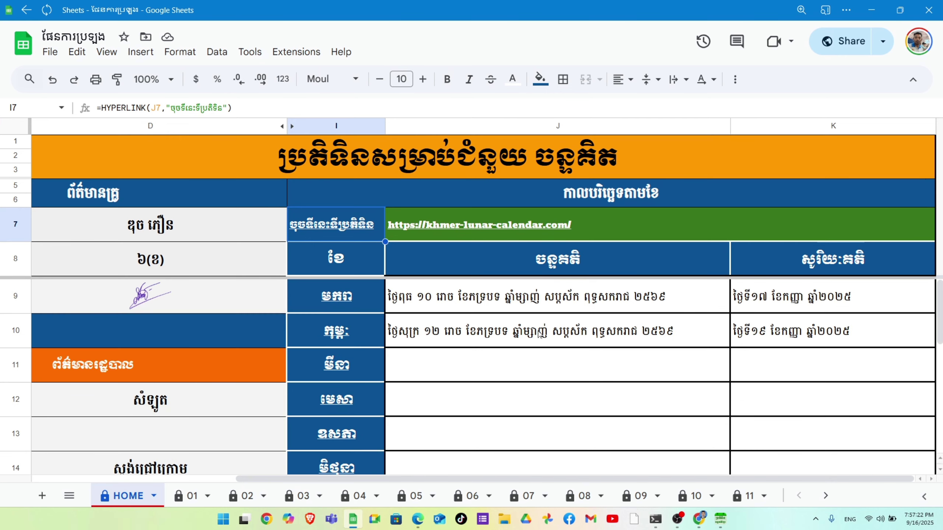
Step: Review the lunar date in cell J10, the calendar link preview in cell J7 and the lunar date heading in J8
left_click(512, 343)
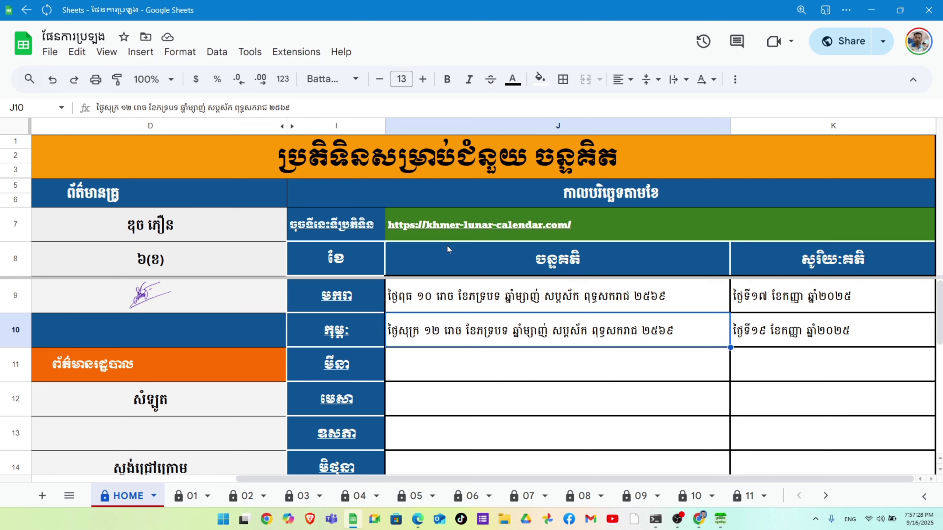
mouse_move(659, 223)
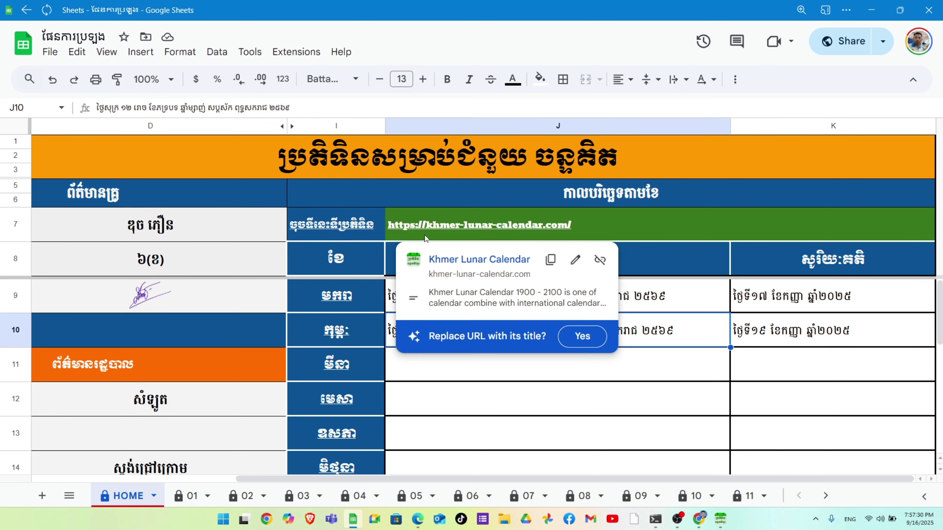
left_click(408, 227)
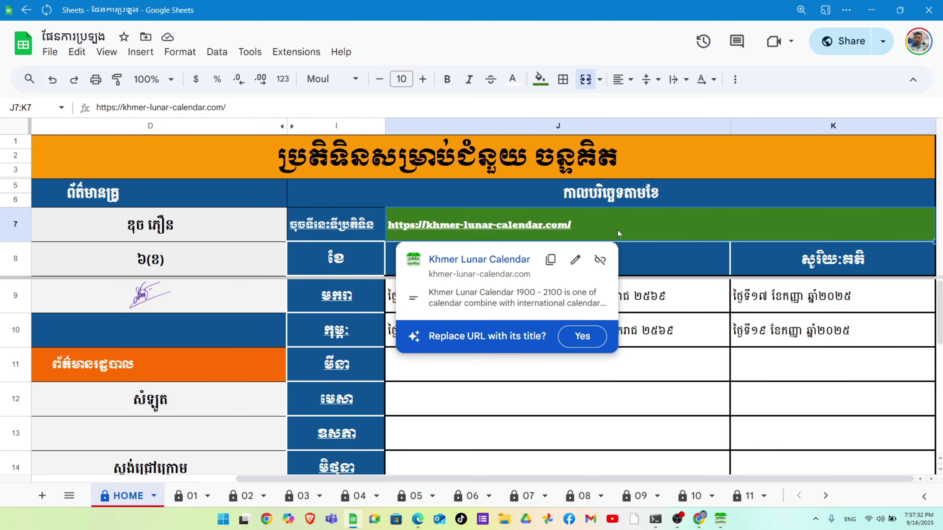
left_click(671, 273)
scroll(438, 401, "down", 1)
scroll(438, 401, "up", 1)
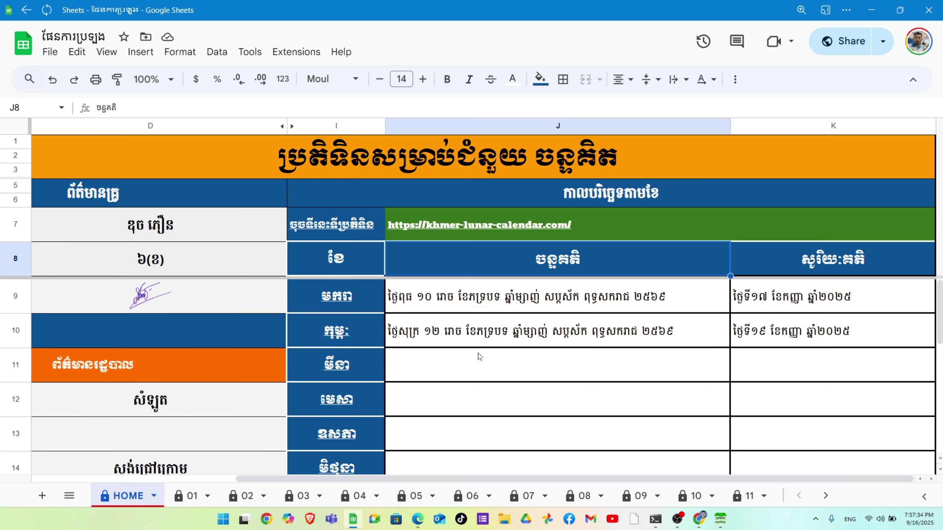